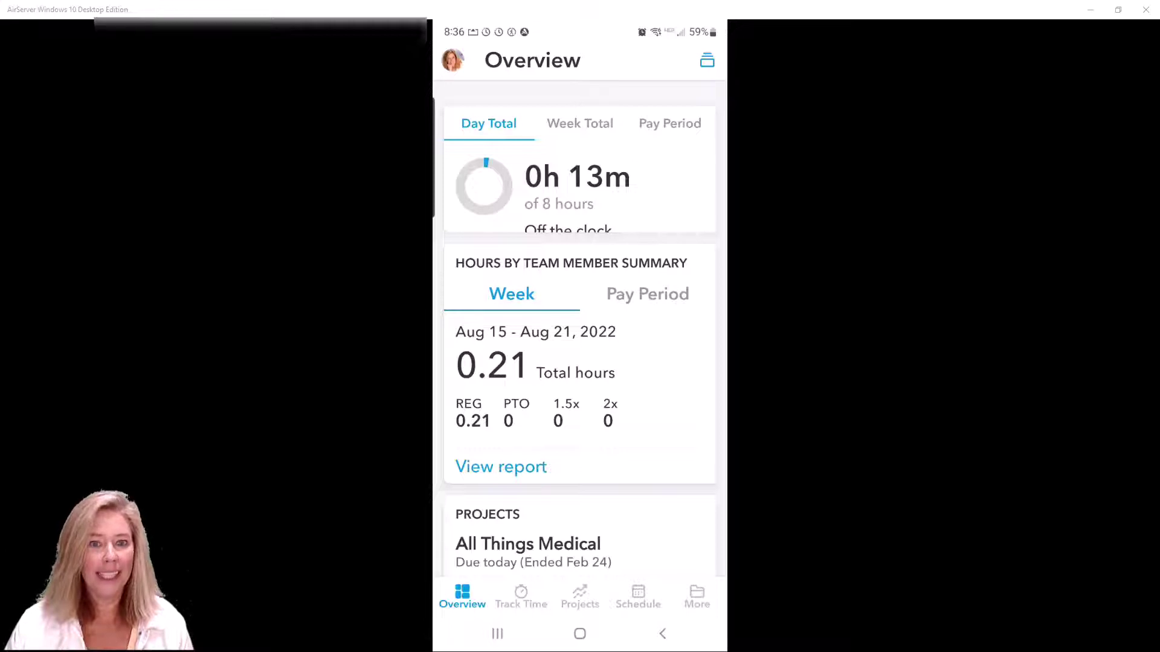
Step: From Track Time, clock in to 906 Technologies LLC, starting the timer at 08:37 AM
{"action": "left_click", "coordinate": [521, 597]}
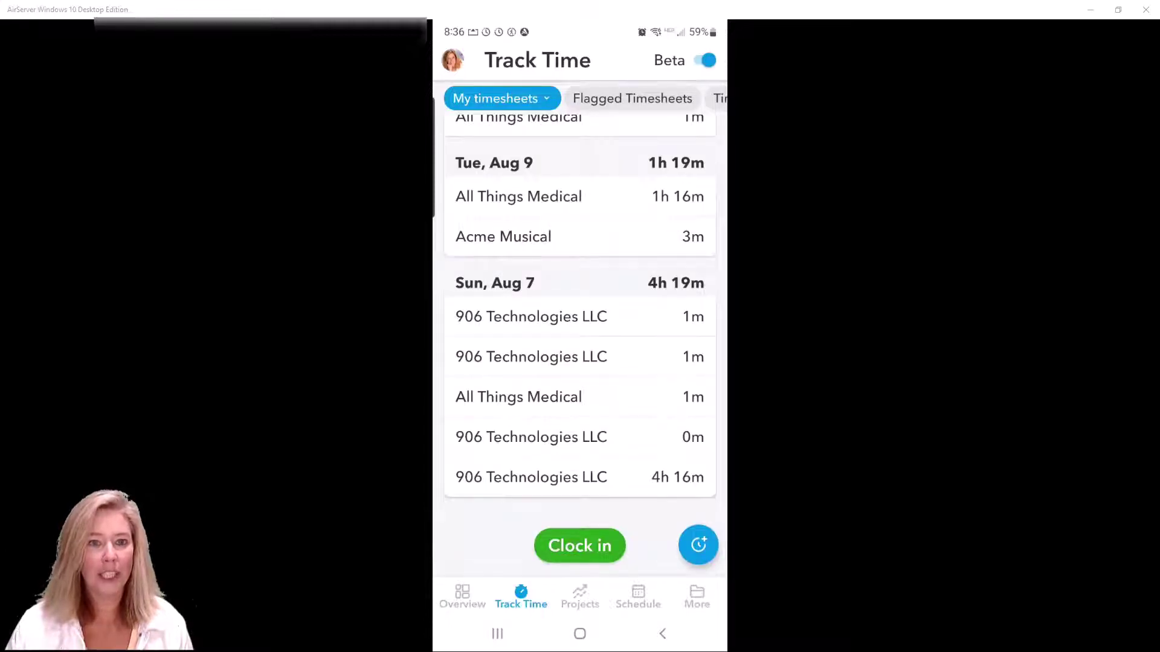
{"action": "left_click", "coordinate": [580, 546]}
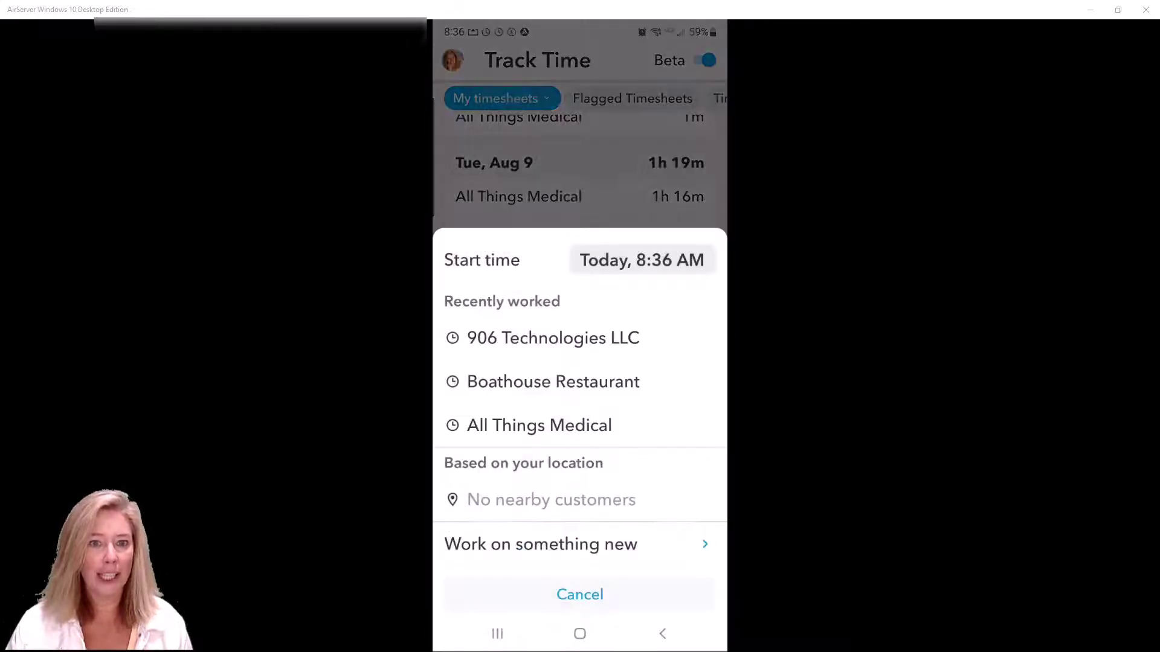
{"action": "left_click", "coordinate": [553, 338]}
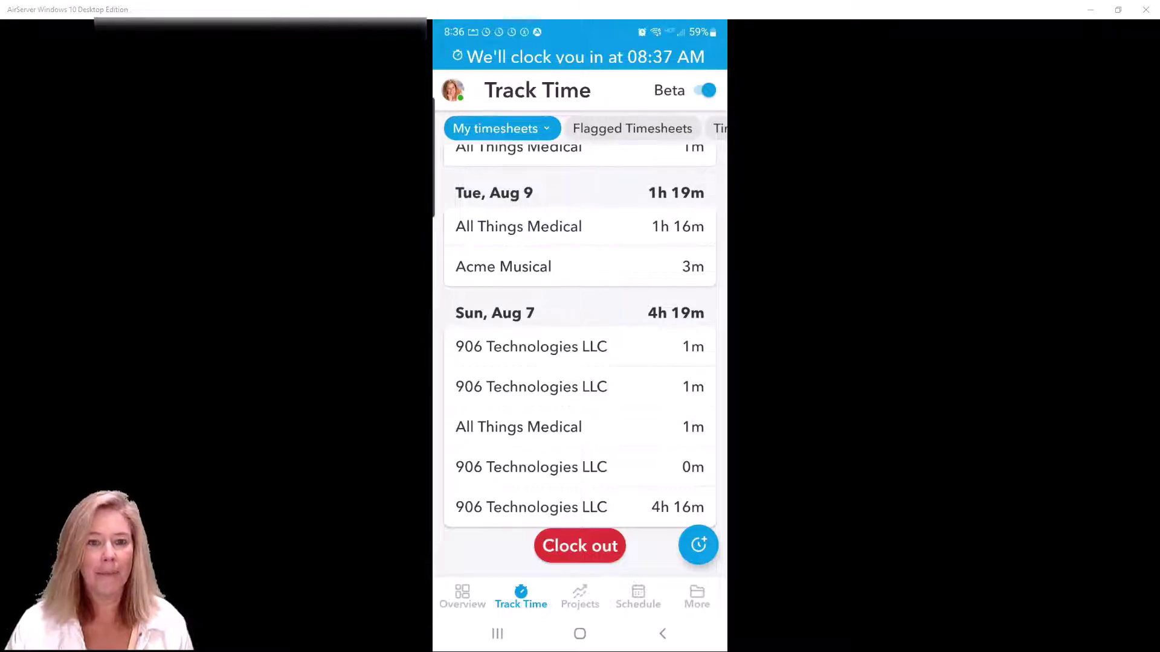
Step: Open Who's Working from More and show the working team member on the map
{"action": "left_click", "coordinate": [697, 597]}
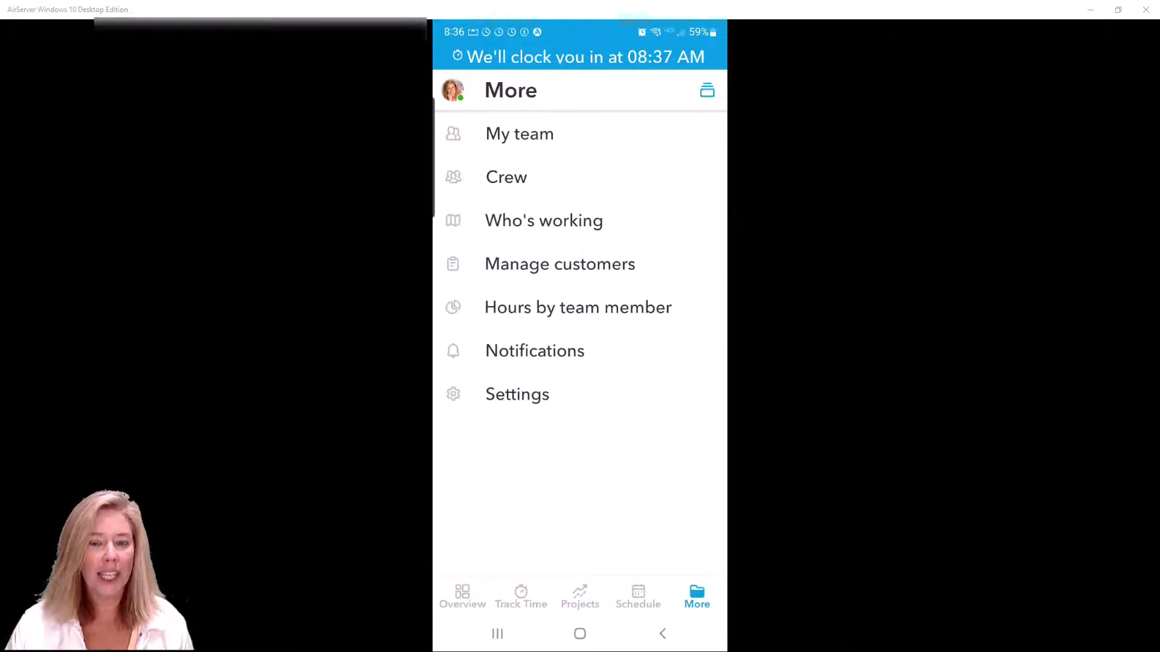
{"action": "left_click", "coordinate": [544, 220]}
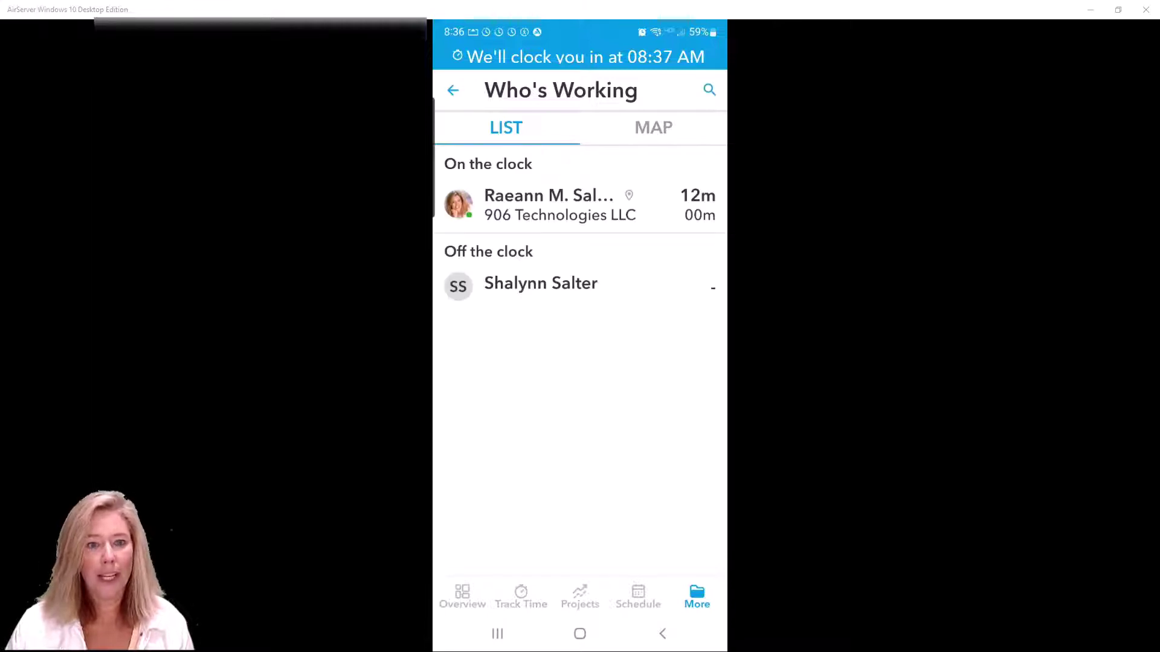
{"action": "left_click", "coordinate": [653, 128]}
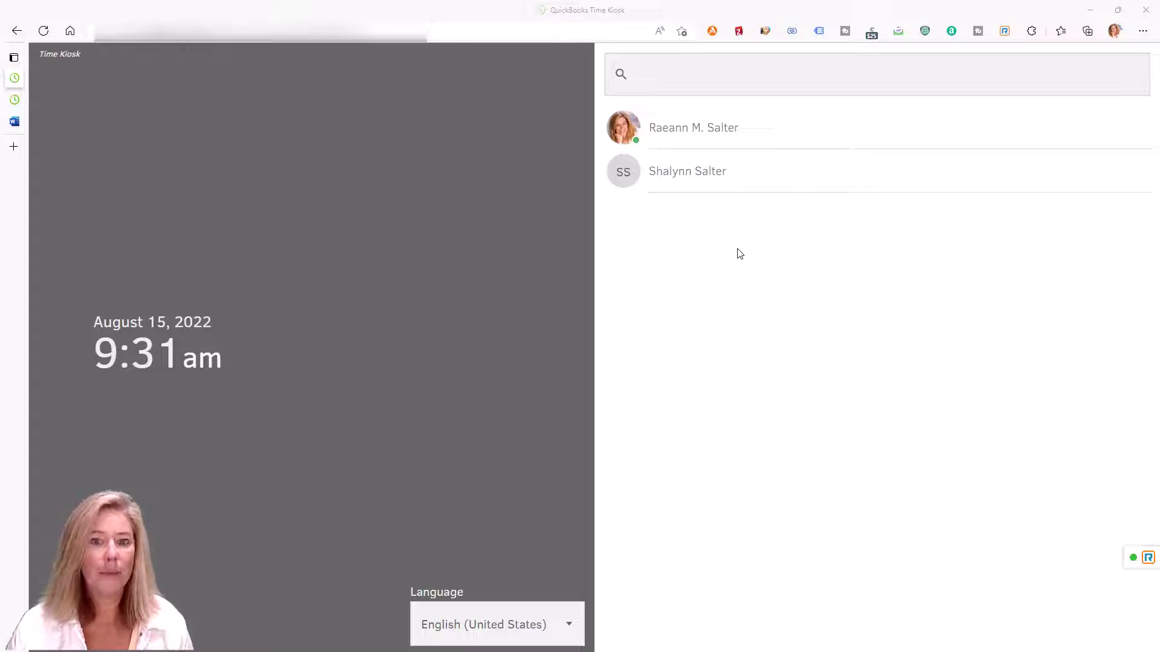
Step: Enter a team member's PIN, clock in to 906 Technologies LLC, then clock out and go back
{"action": "left_click", "coordinate": [693, 127]}
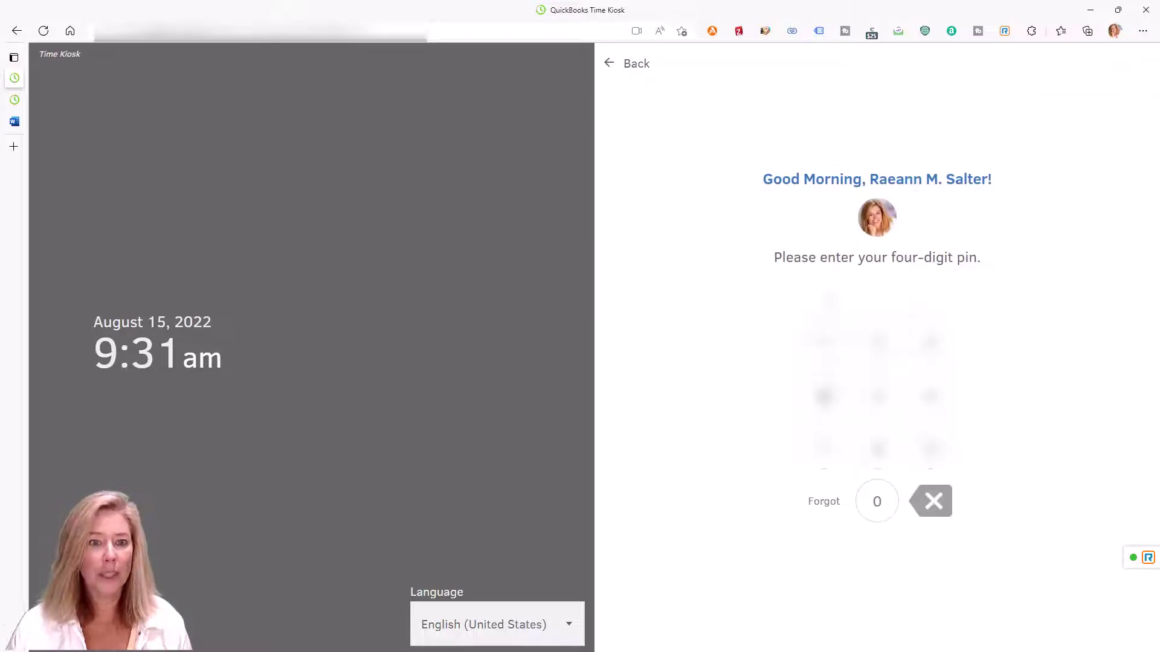
{"action": "left_click", "coordinate": [930, 341]}
{"action": "left_click", "coordinate": [879, 341]}
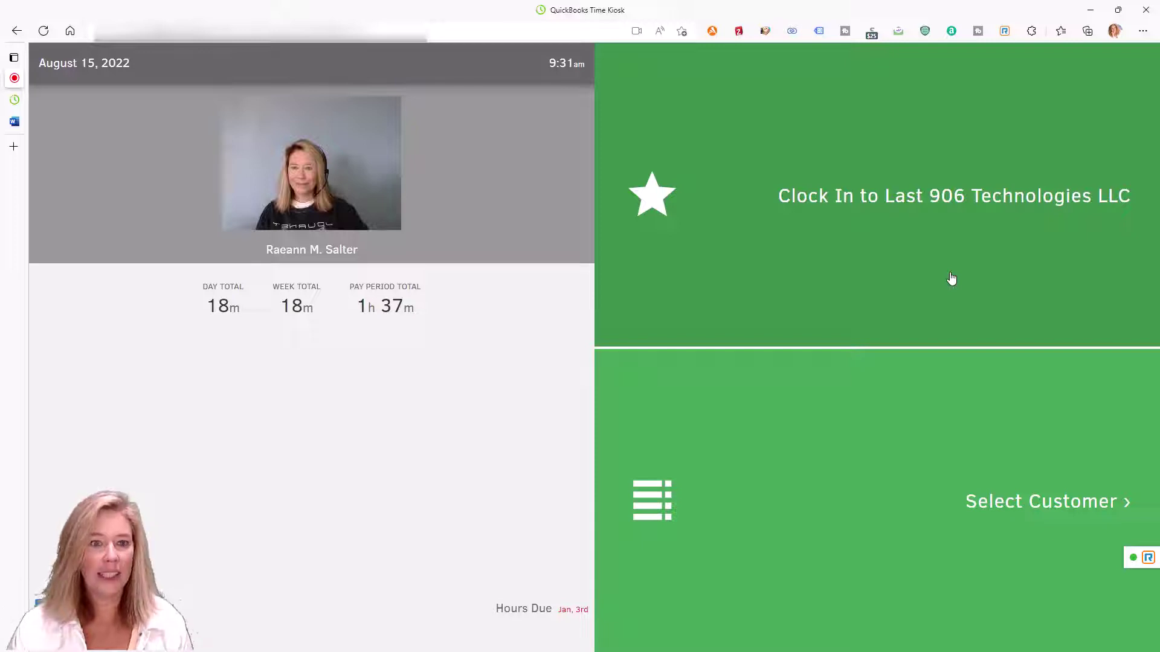
{"action": "left_click", "coordinate": [920, 206]}
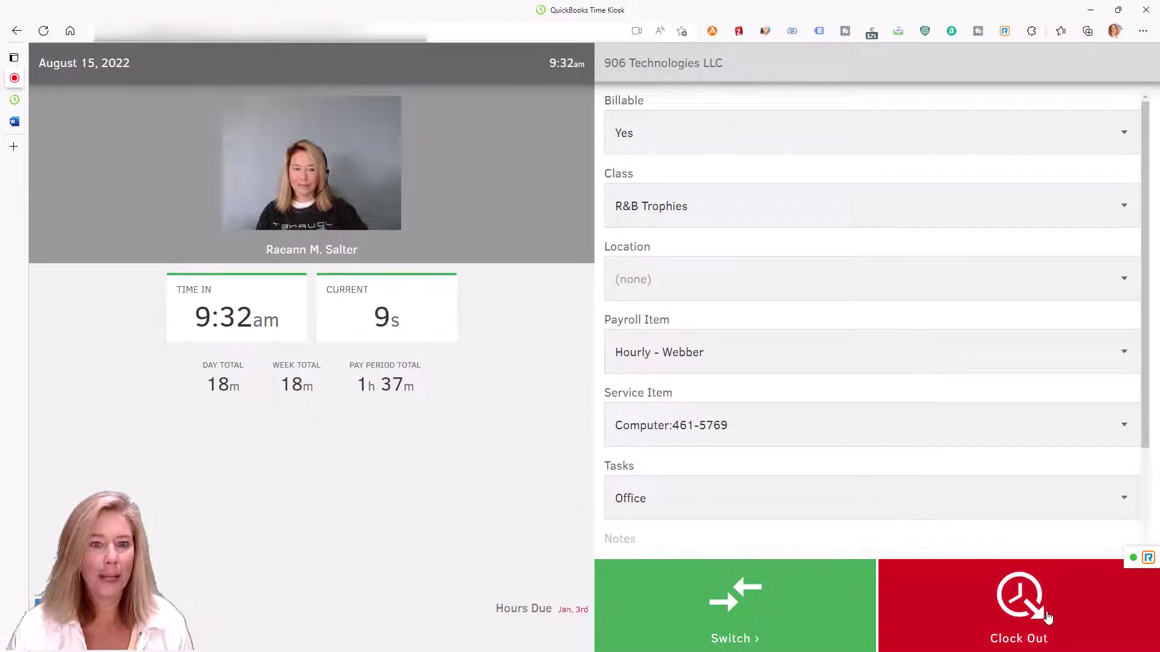
{"action": "left_click", "coordinate": [1018, 598]}
{"action": "left_click", "coordinate": [614, 611]}
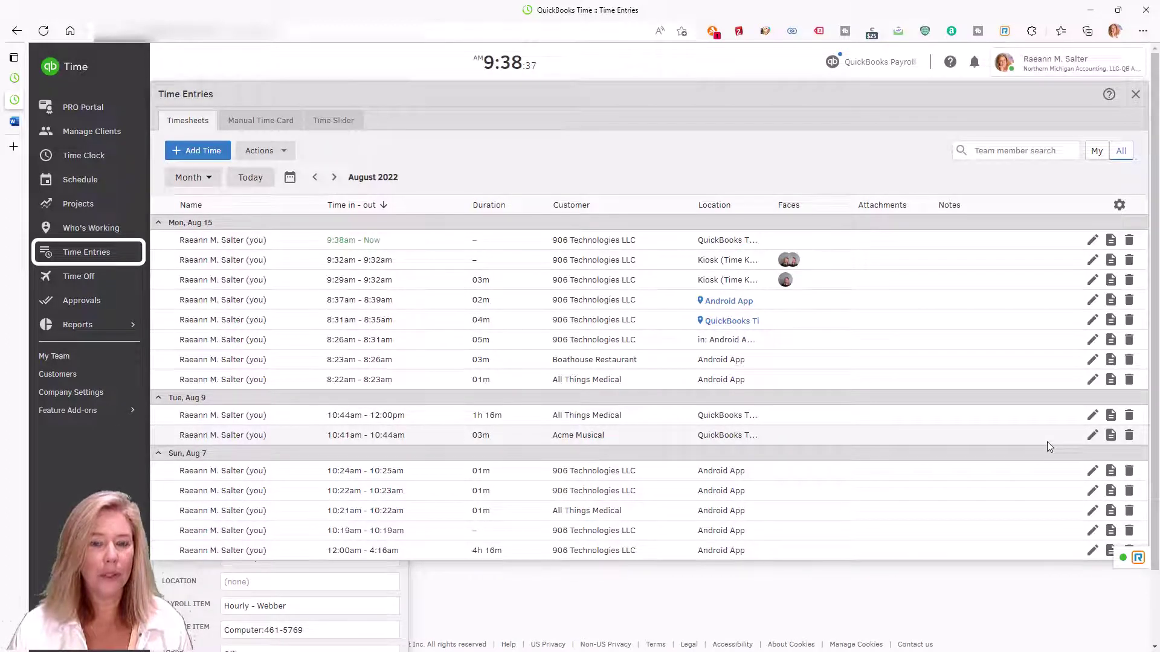
Step: Show the Aug 15–21 manual time card and open Monday's first 906 Technologies LLC entry, keeping it billable
{"action": "left_click", "coordinate": [287, 124]}
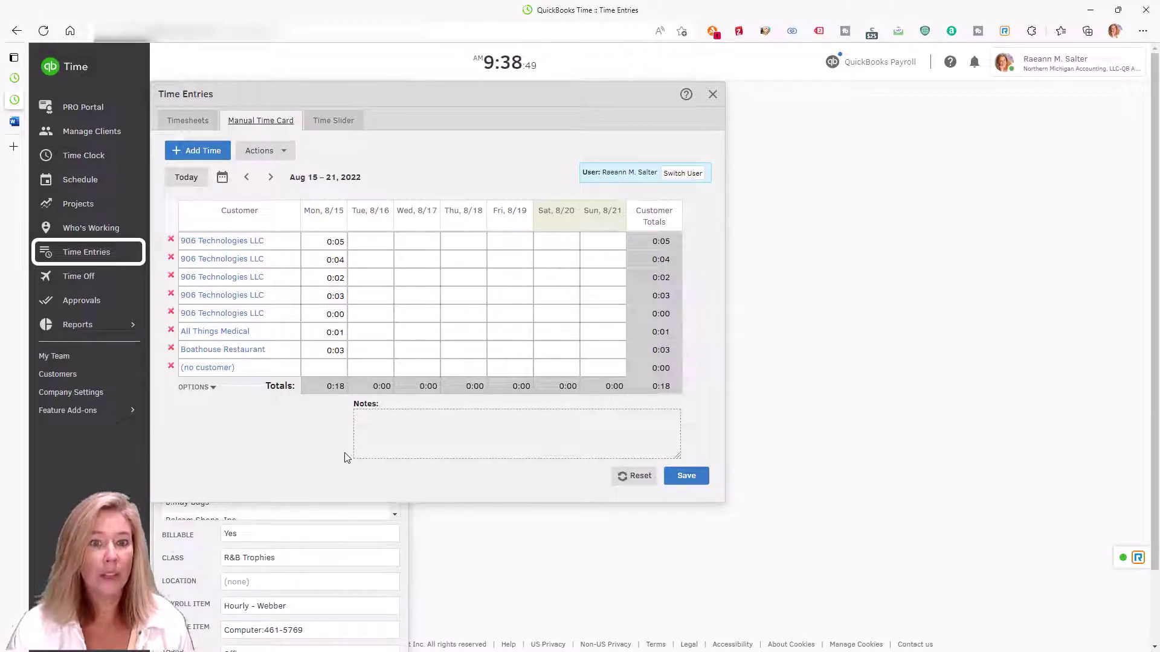
{"action": "left_click", "coordinate": [335, 241]}
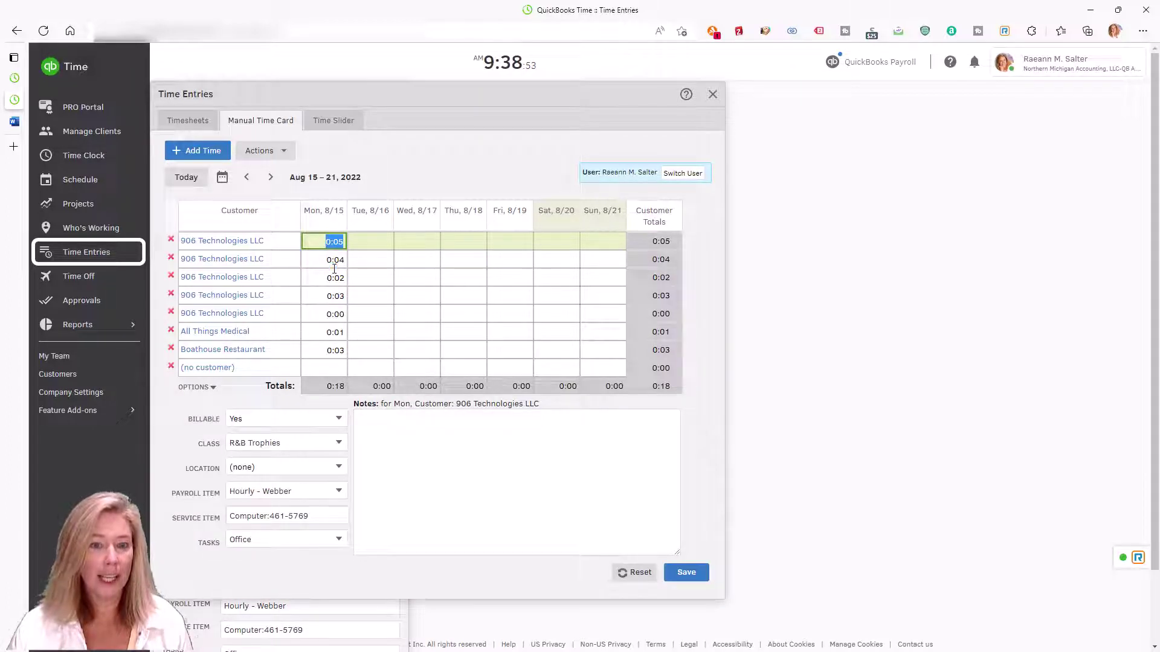
{"action": "left_click", "coordinate": [386, 160]}
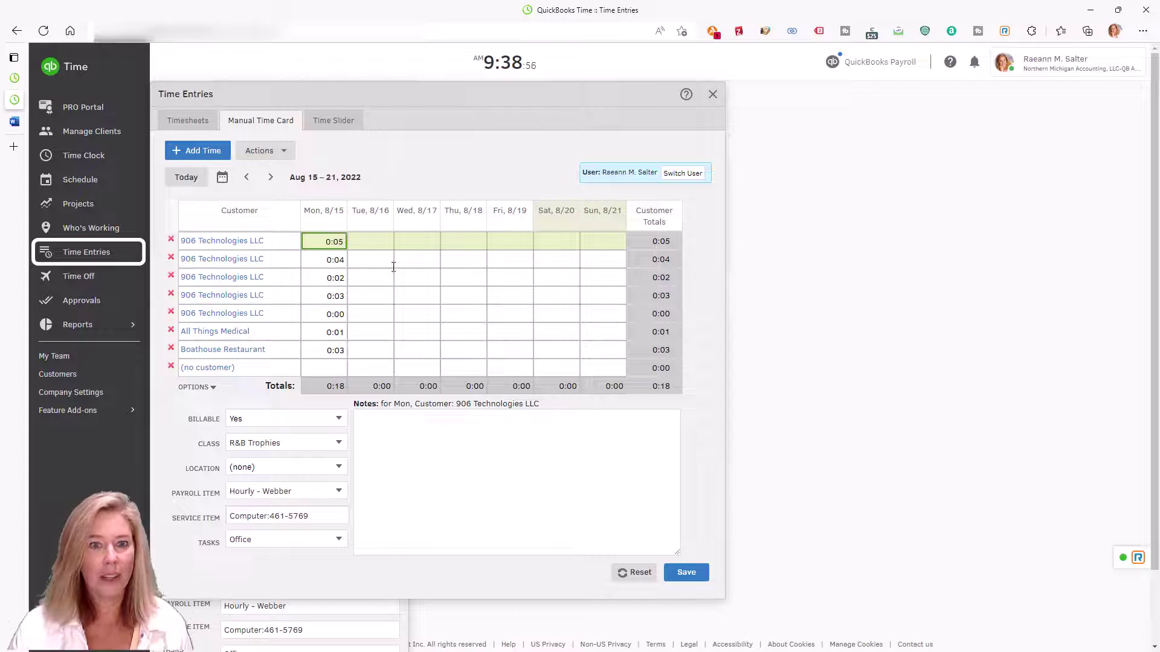
{"action": "left_click", "coordinate": [339, 424]}
{"action": "left_click", "coordinate": [339, 424]}
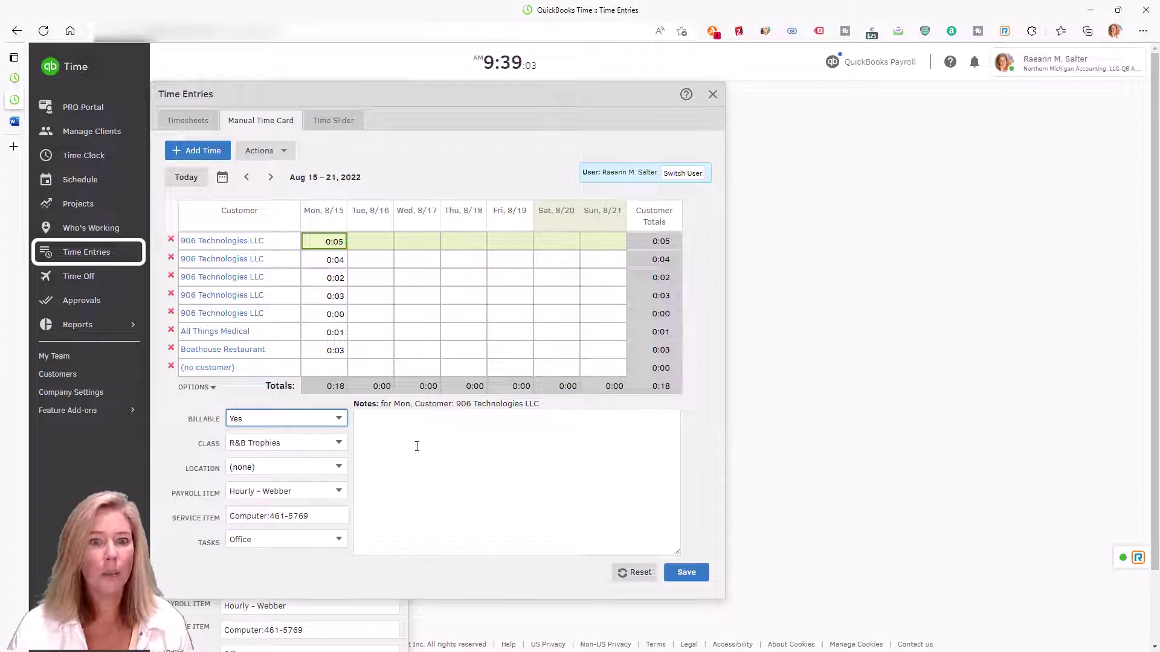
{"action": "left_click", "coordinate": [412, 421]}
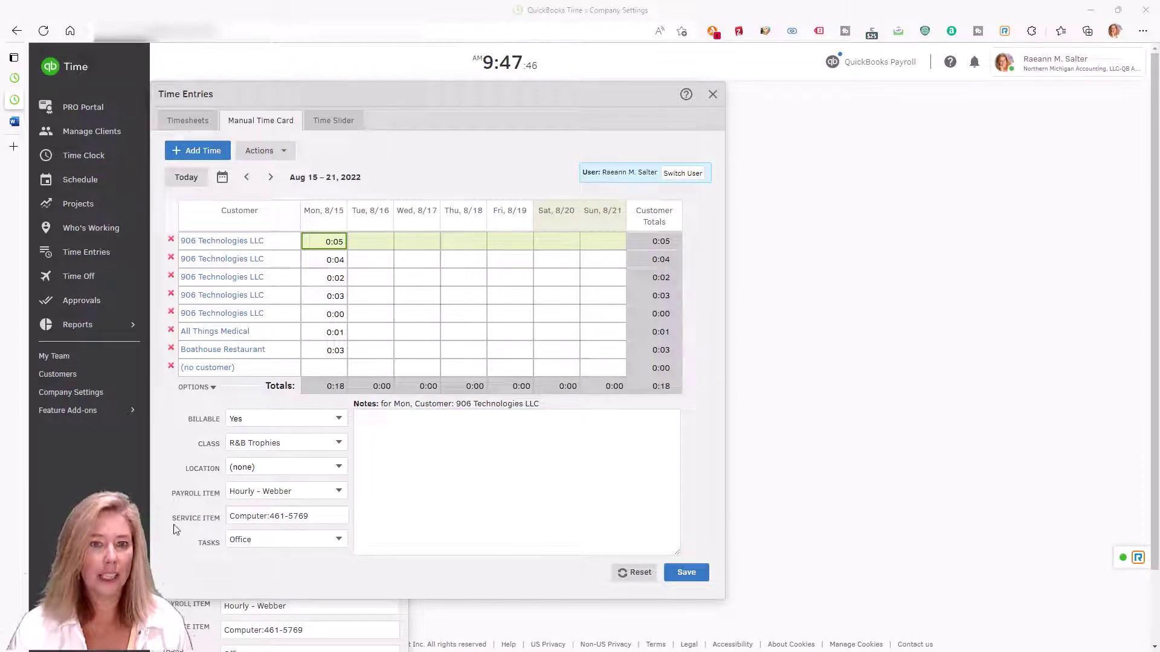
Step: Open My Team, look at Groups and Managers, start then cancel a new group, and close it
{"action": "left_click", "coordinate": [54, 358]}
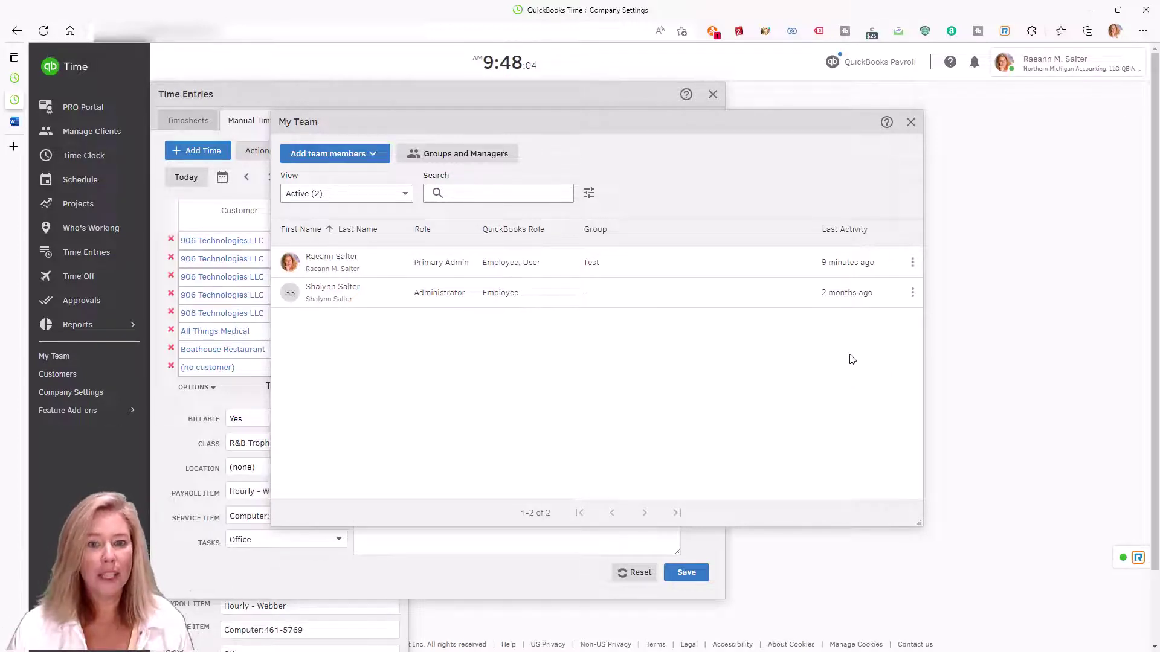
{"action": "left_click", "coordinate": [502, 158]}
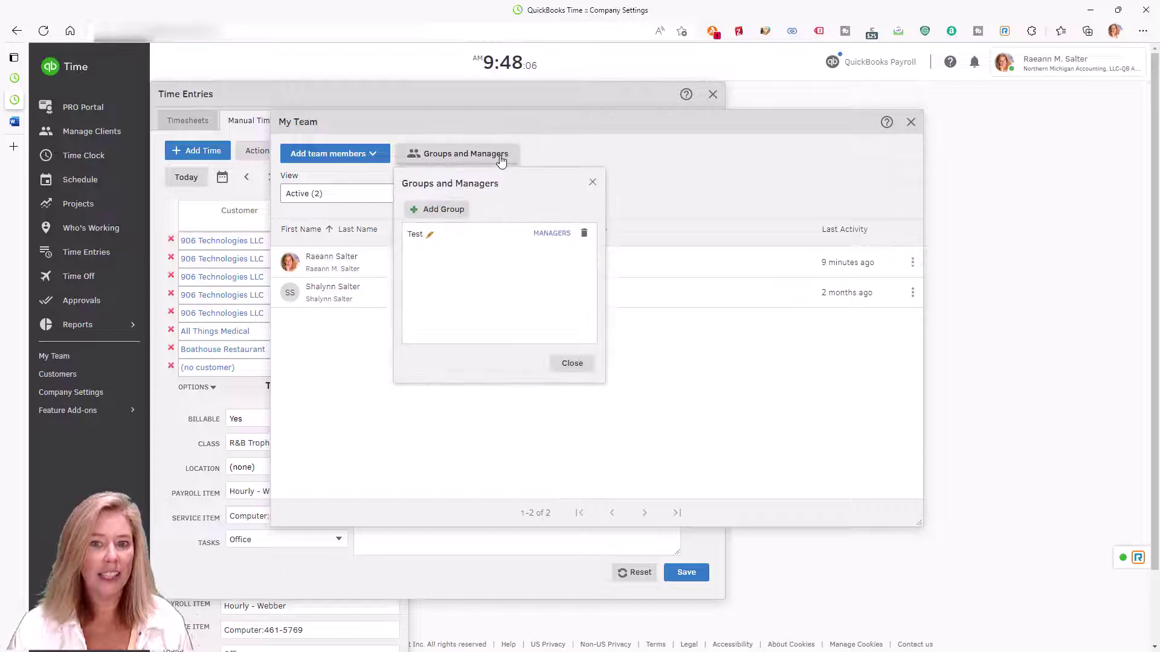
{"action": "left_click", "coordinate": [459, 212]}
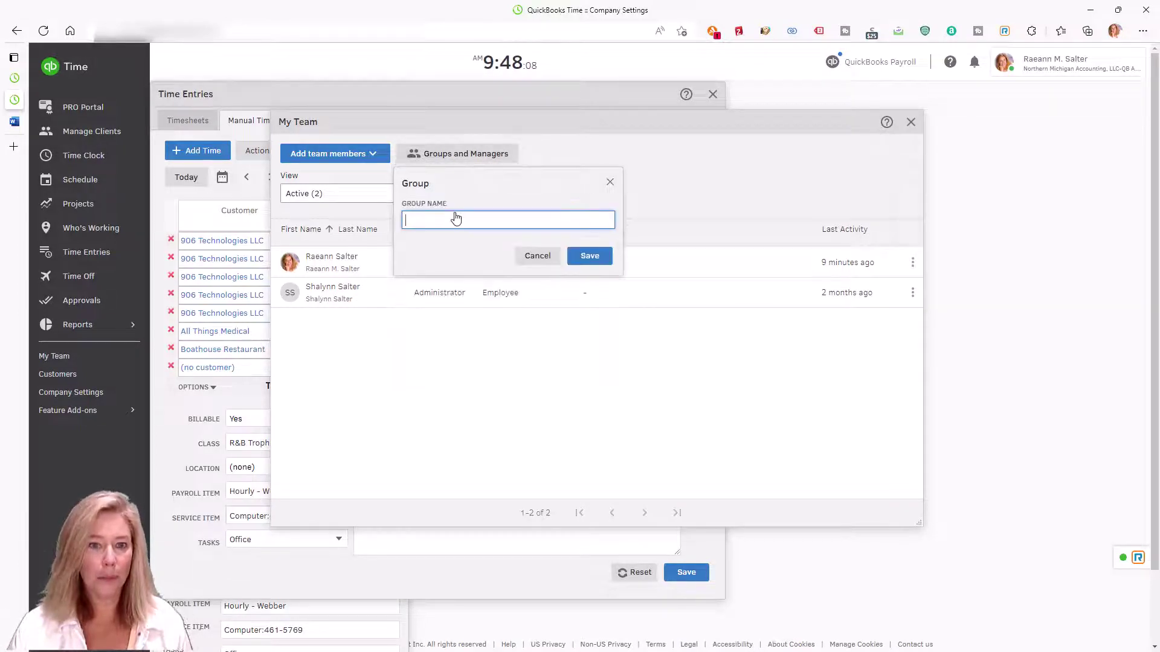
{"action": "left_click", "coordinate": [610, 183]}
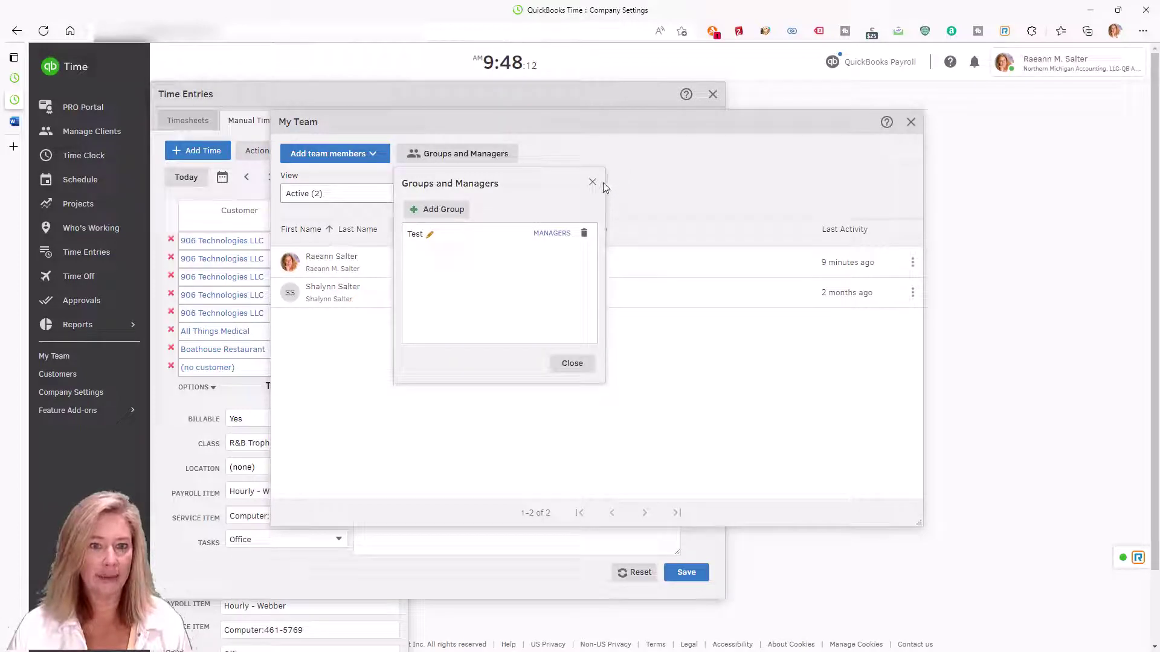
{"action": "left_click", "coordinate": [593, 183]}
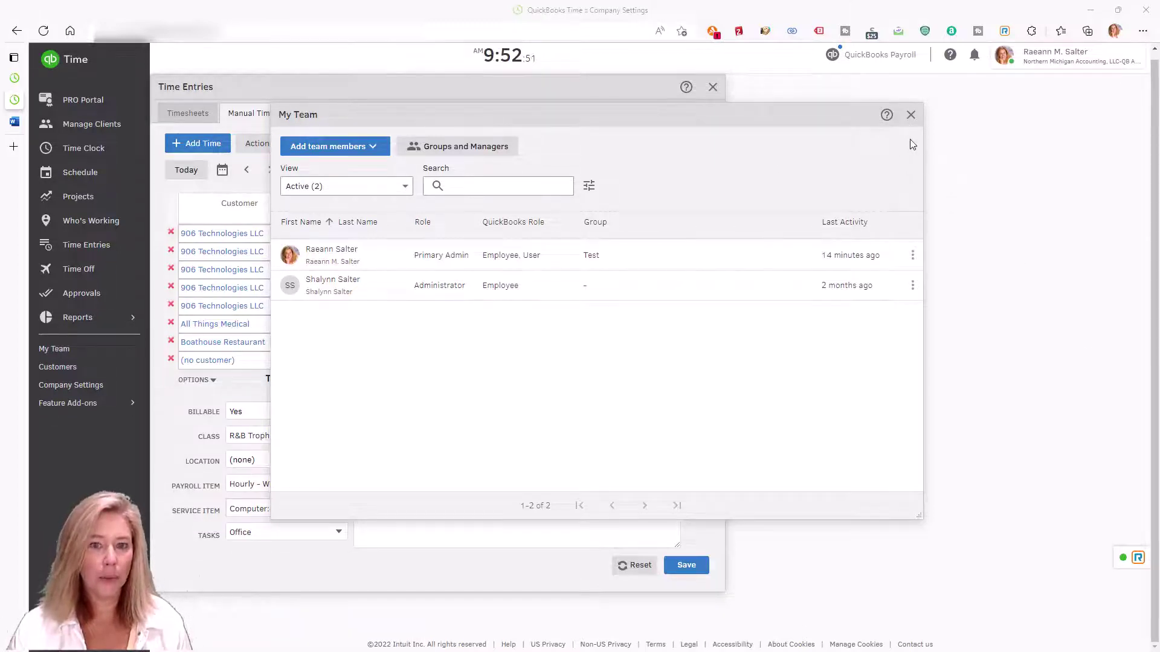
Step: Create a green shift titled 'Test' on Monday, Aug 15 in the weekly schedule
{"action": "left_click", "coordinate": [910, 115]}
{"action": "left_click", "coordinate": [712, 88]}
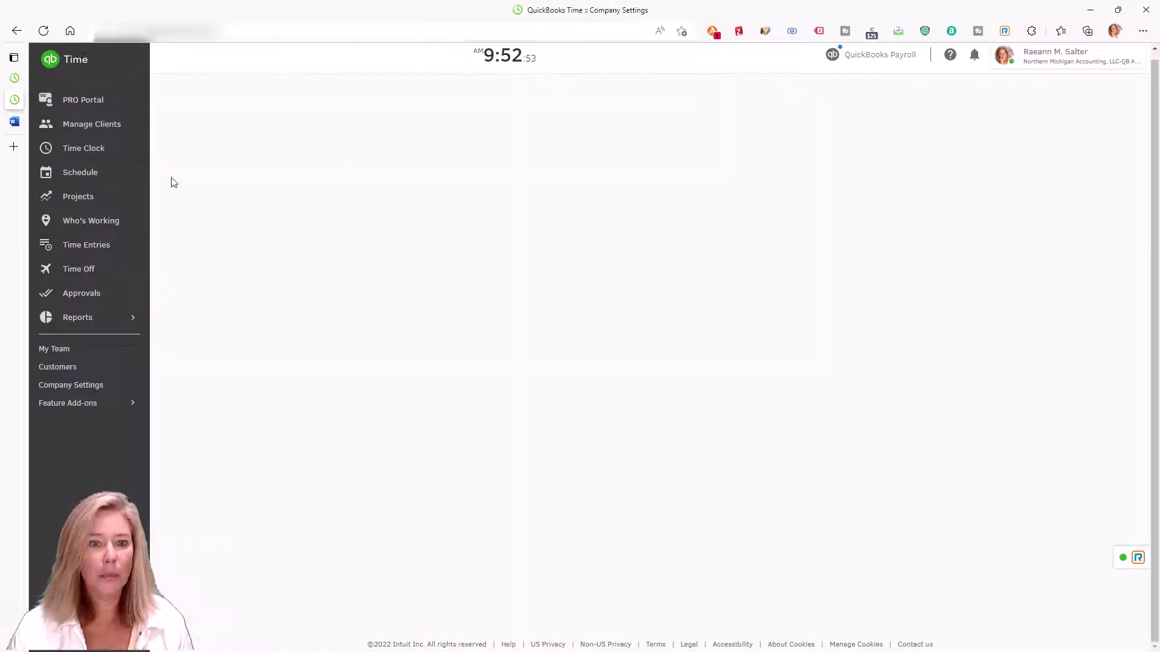
{"action": "left_click", "coordinate": [128, 181]}
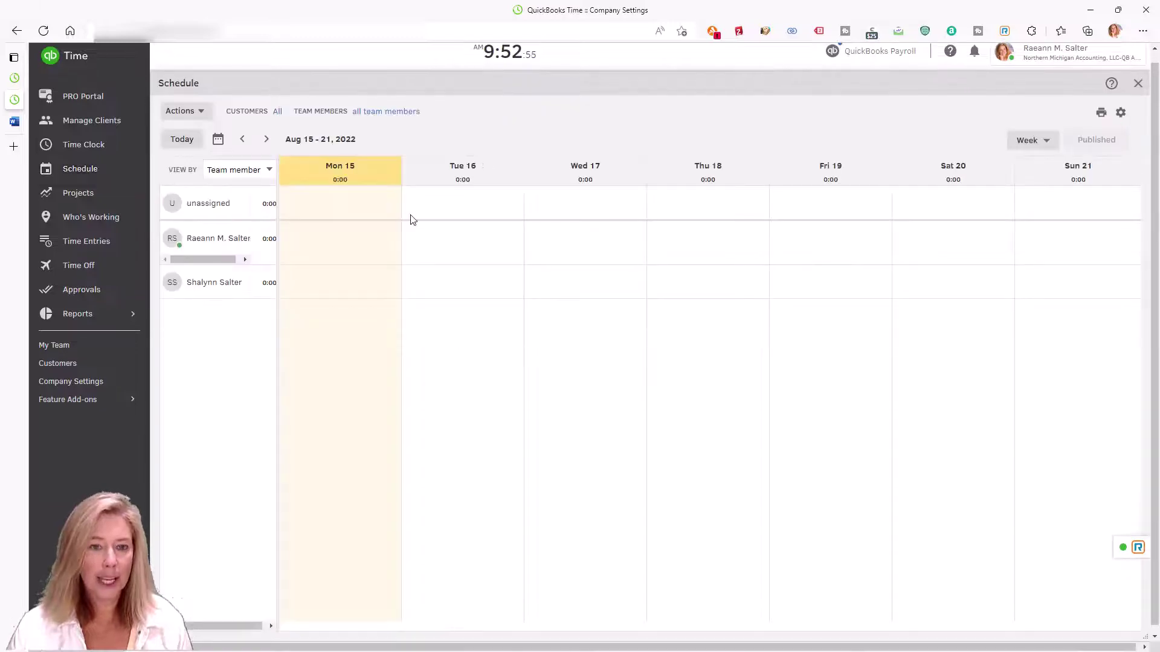
{"action": "left_click", "coordinate": [321, 248]}
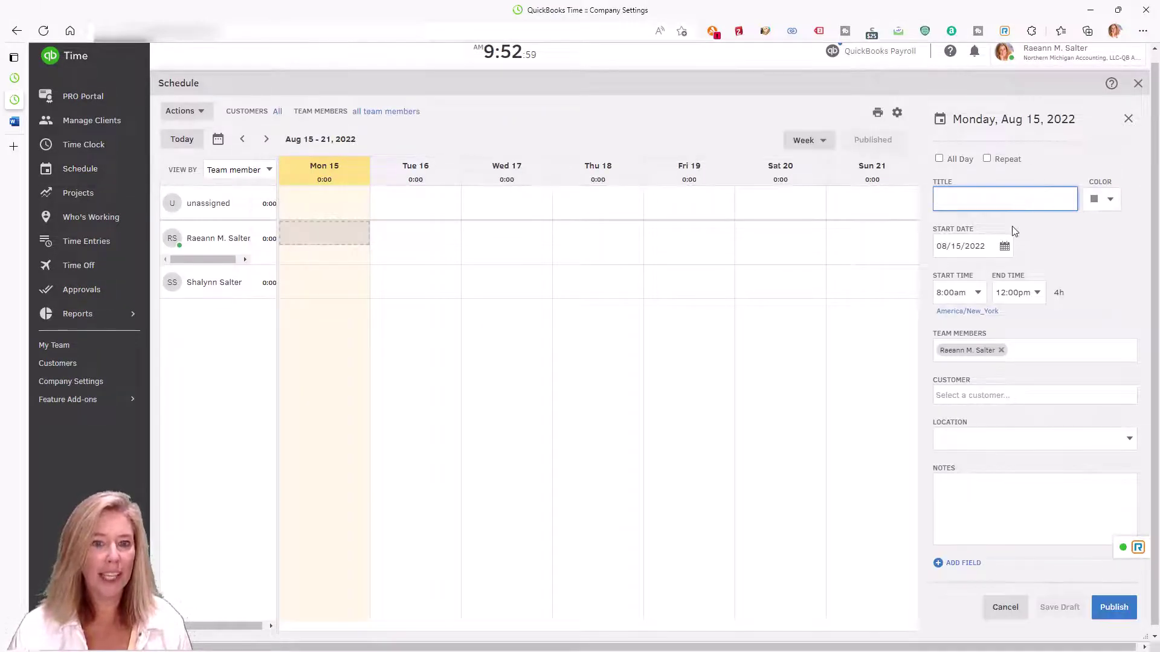
{"action": "type", "text": "Test"}
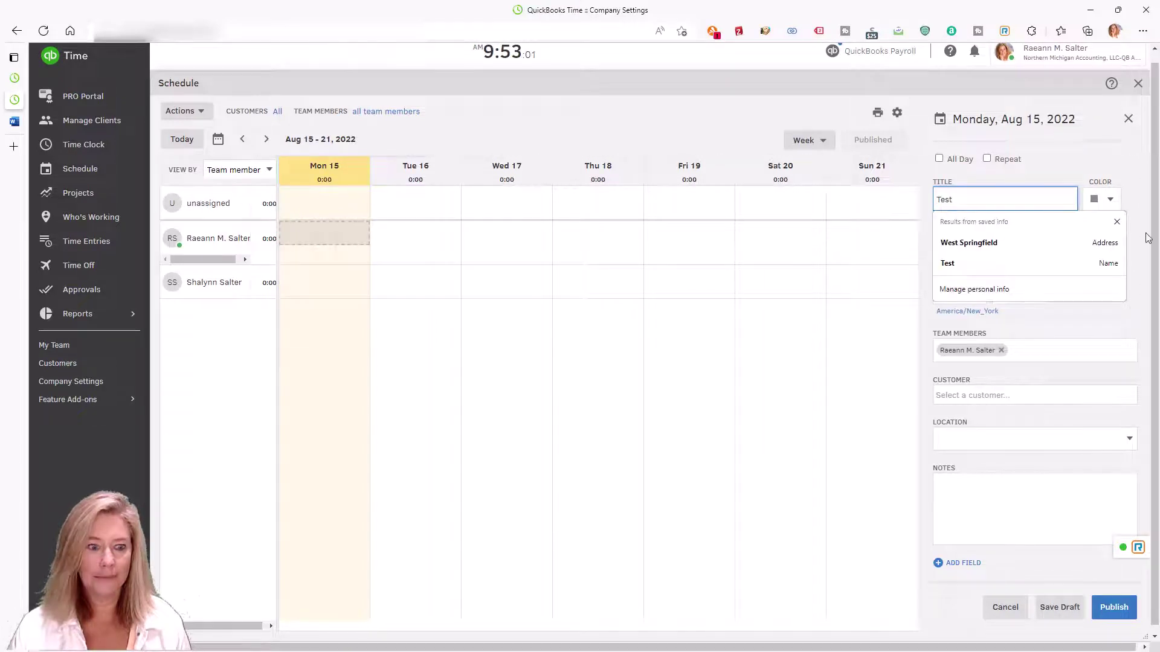
{"action": "left_click", "coordinate": [1114, 263]}
{"action": "left_click", "coordinate": [1109, 200]}
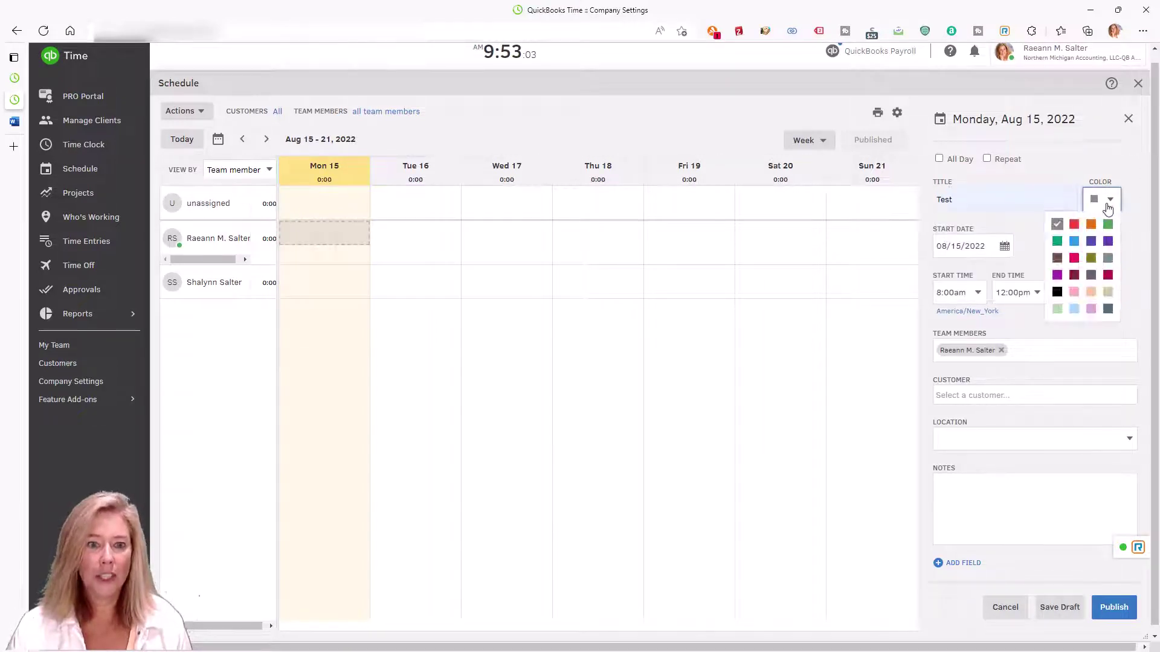
{"action": "left_click", "coordinate": [1108, 224]}
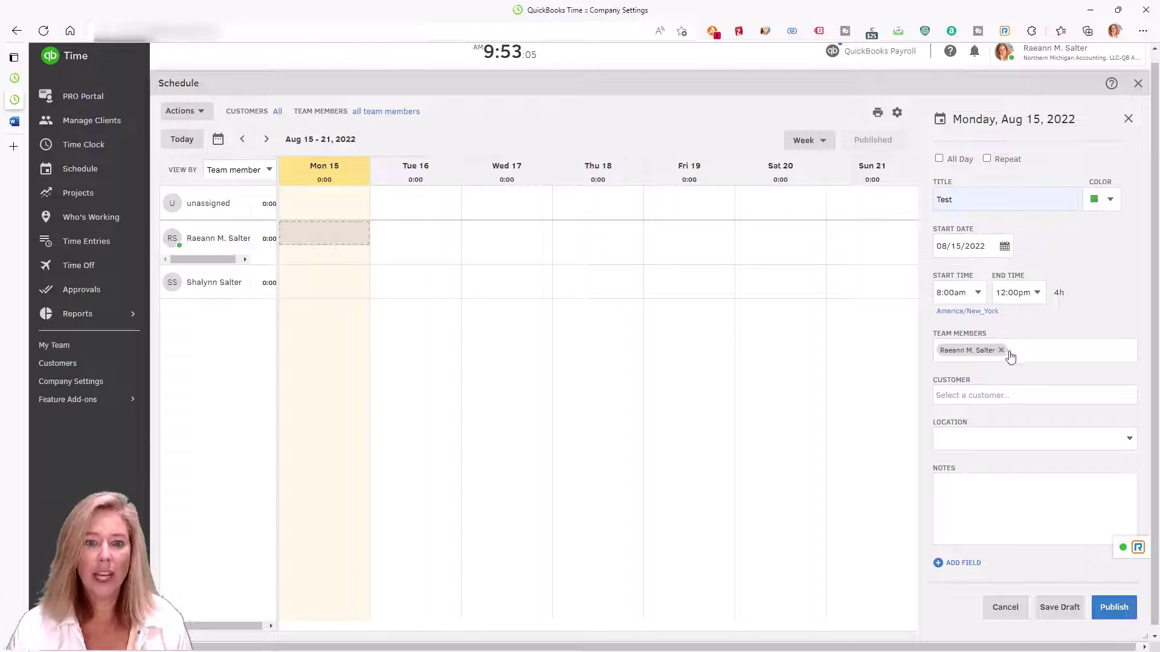
Step: Set the shift's customer to Acme Musical, add a note and Billable Yes, then publish it
{"action": "left_click", "coordinate": [991, 396]}
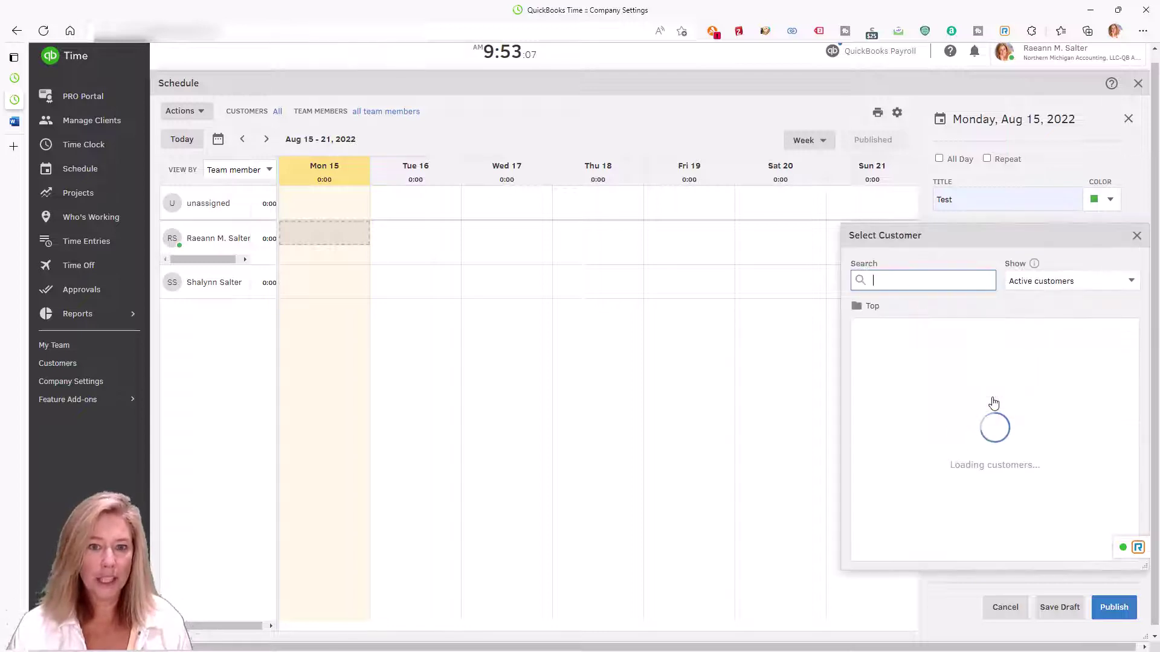
{"action": "left_click", "coordinate": [916, 359]}
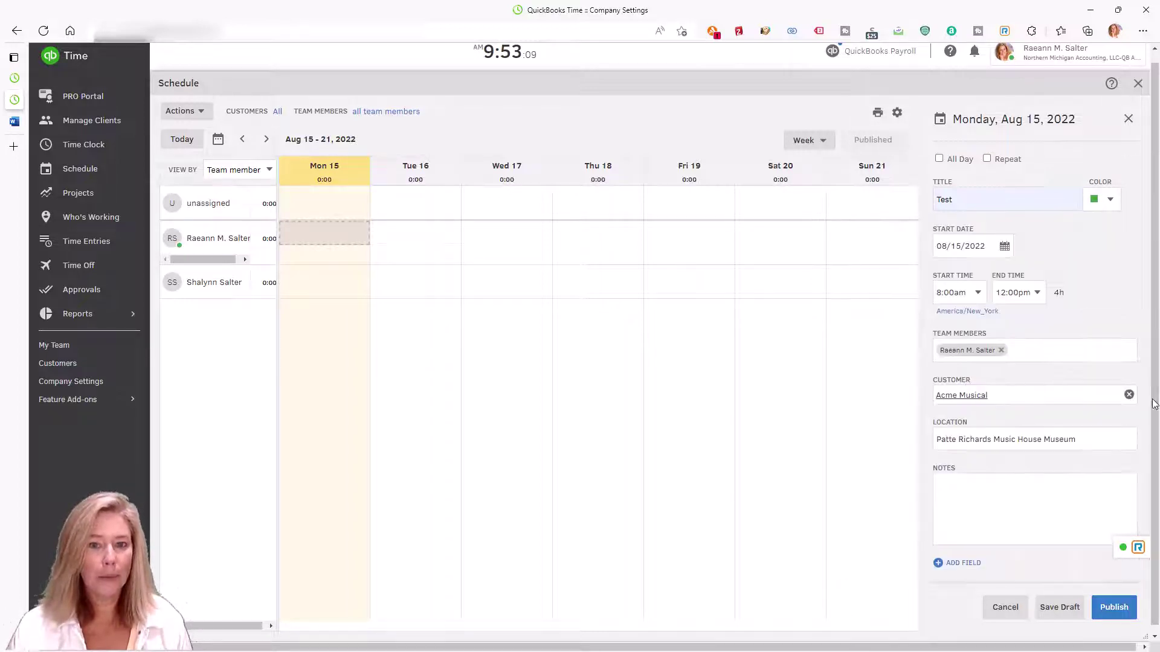
{"action": "left_click", "coordinate": [958, 488]}
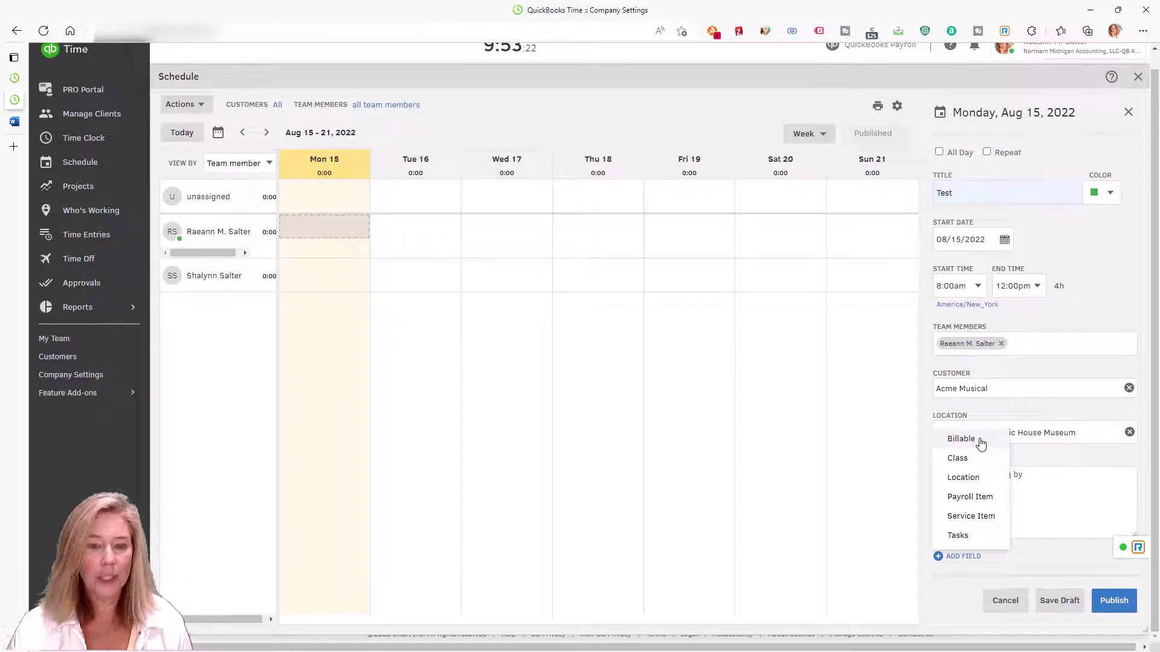
{"action": "left_click", "coordinate": [980, 443]}
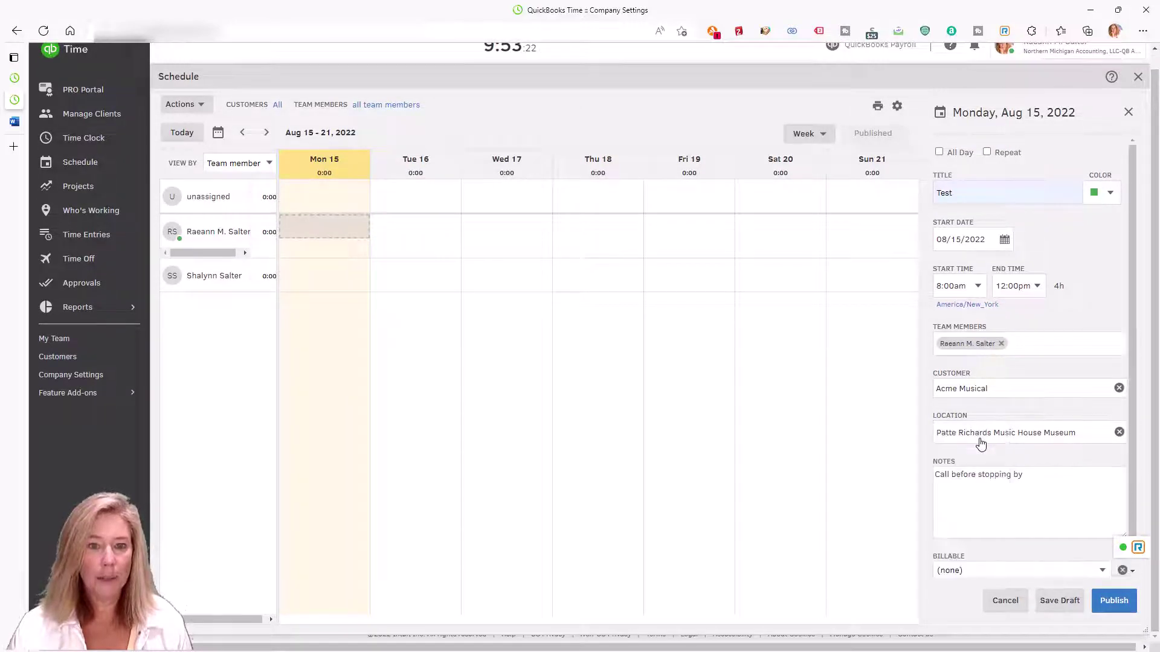
{"action": "left_click", "coordinate": [1101, 571]}
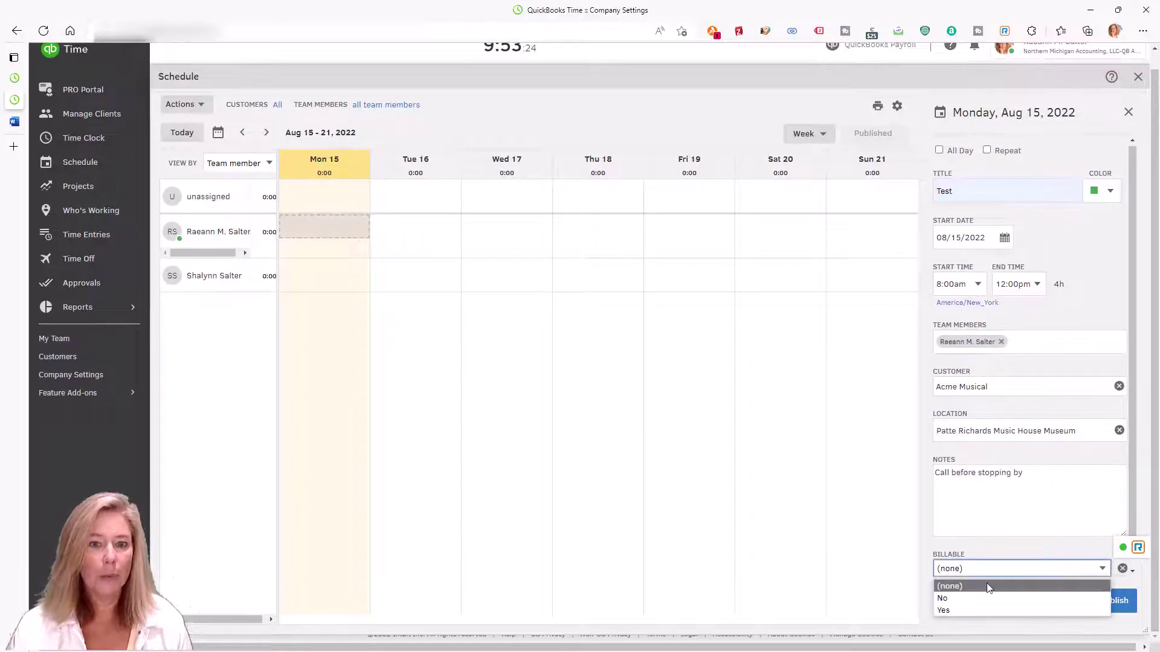
{"action": "left_click", "coordinate": [947, 610]}
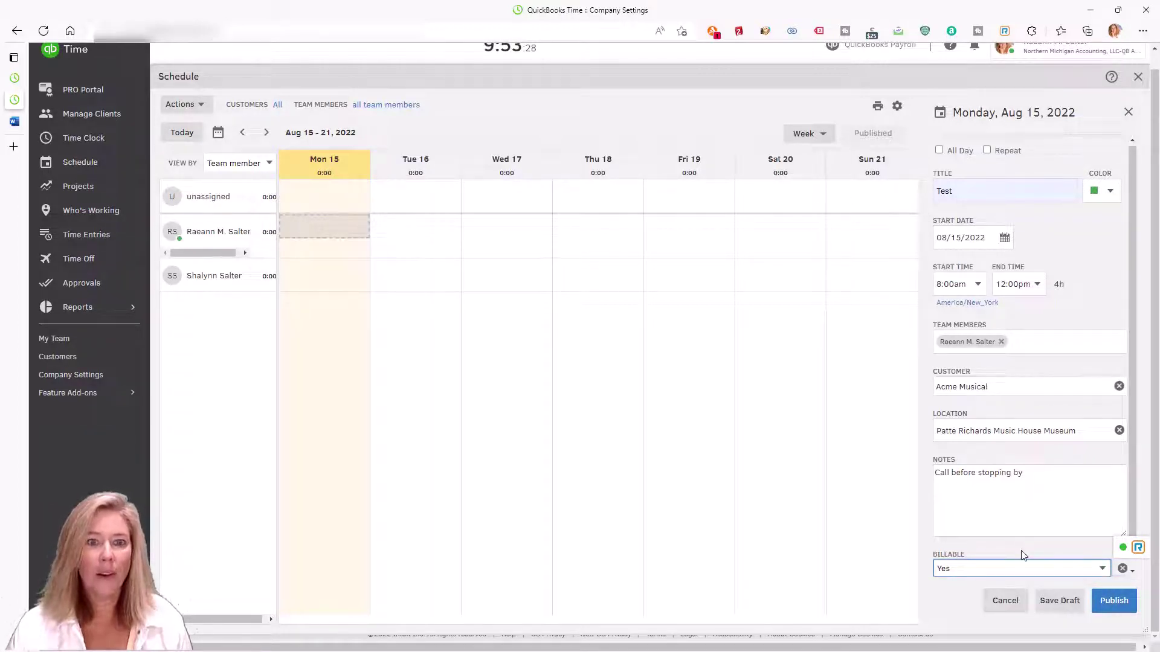
{"action": "left_click", "coordinate": [1114, 601]}
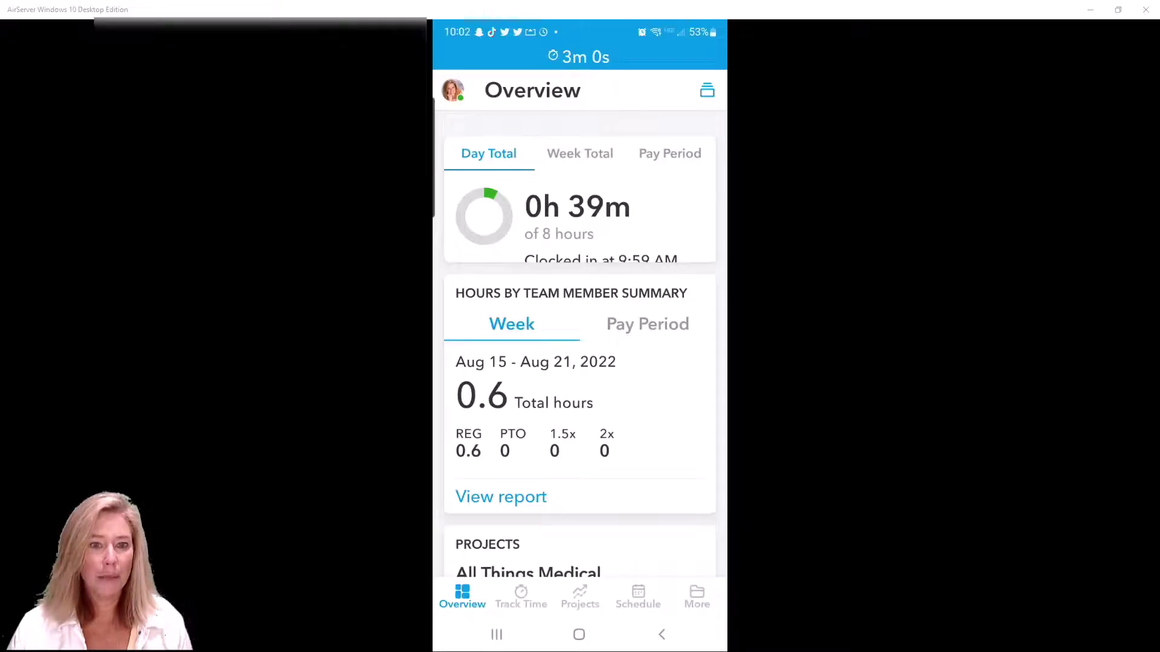
Step: In the phone app's Schedule, open the green Test shift and check Acme Musical and Billable Yes
{"action": "left_click", "coordinate": [638, 596]}
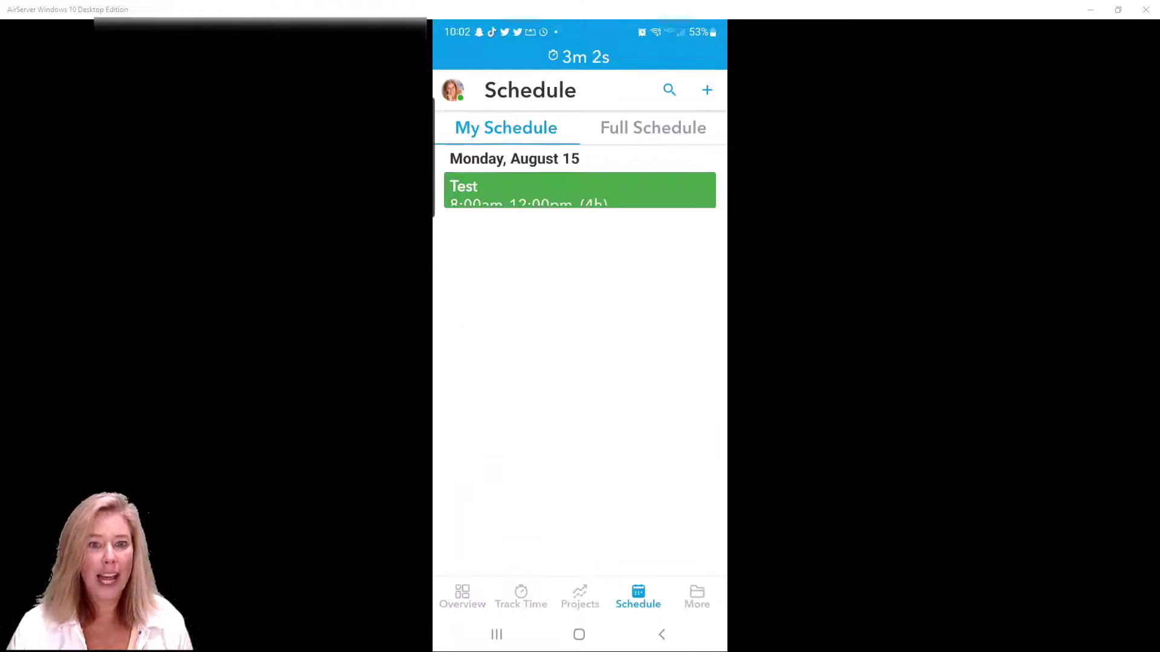
{"action": "left_click", "coordinate": [580, 190]}
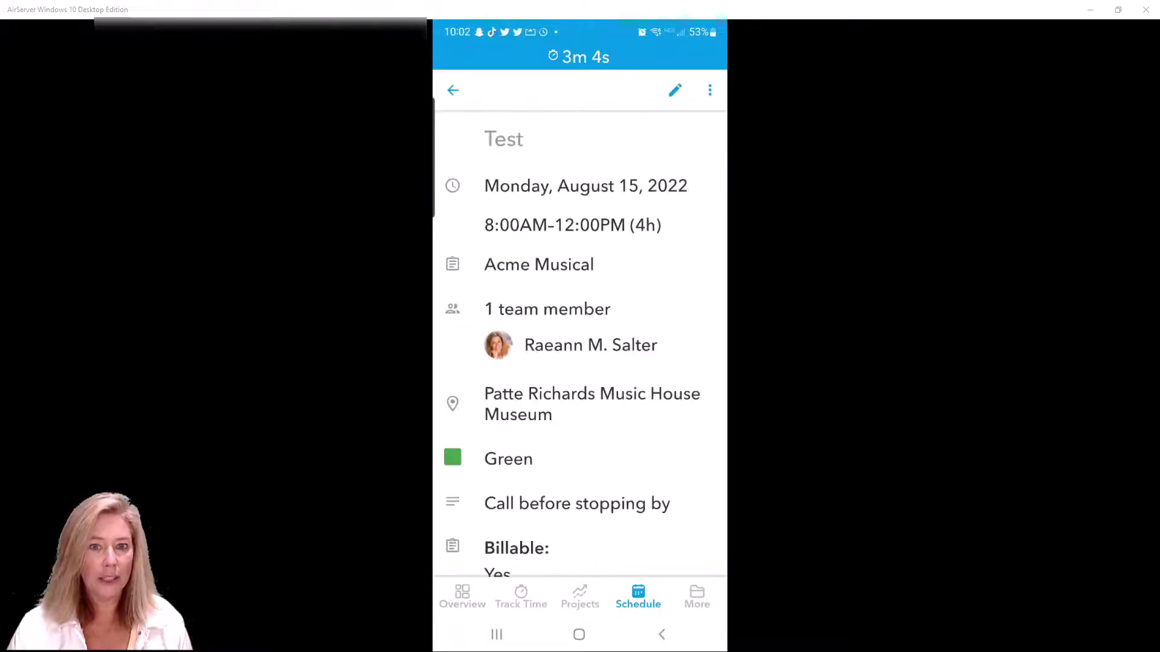
{"action": "scroll", "coordinate": [580, 352], "scroll_direction": "down", "scroll_amount": 1}
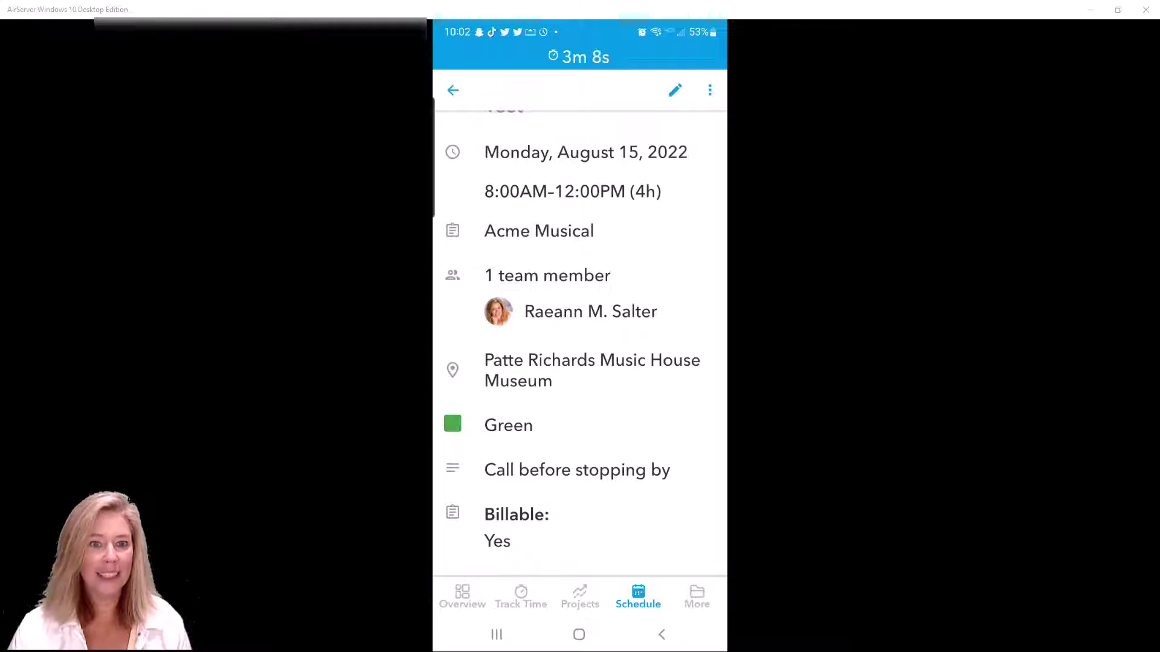
{"action": "scroll", "coordinate": [580, 343], "scroll_direction": "up", "scroll_amount": 1}
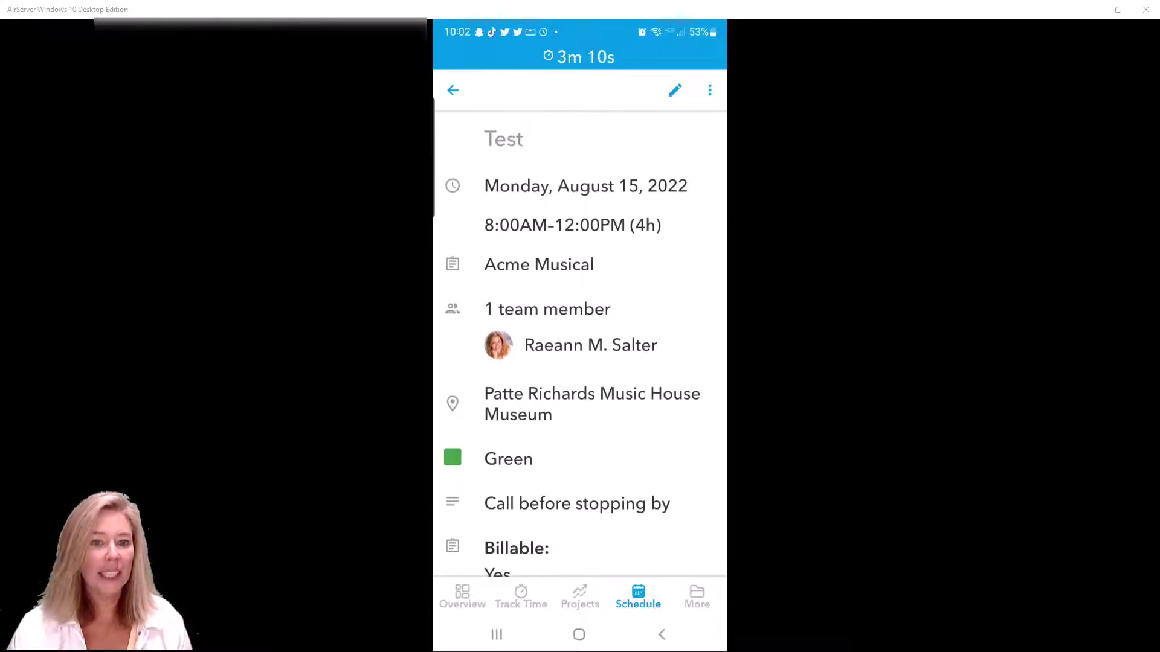
{"action": "scroll", "coordinate": [580, 343], "scroll_direction": "down", "scroll_amount": 1}
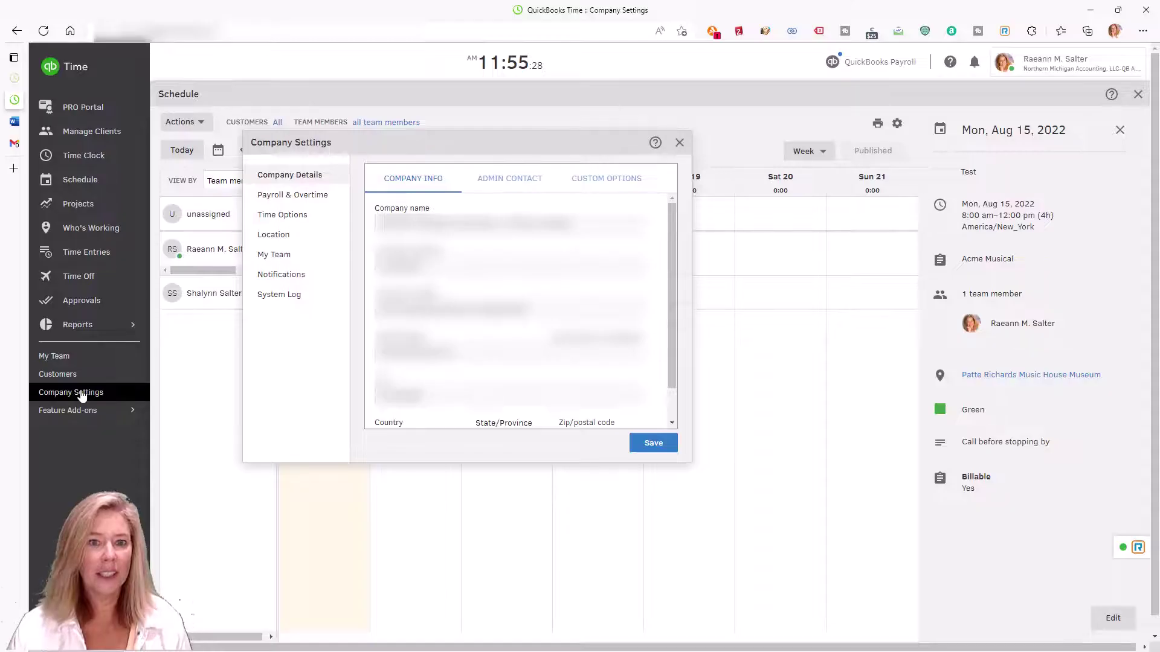
Step: Review the notification settings in Company Settings
{"action": "left_click", "coordinate": [282, 276]}
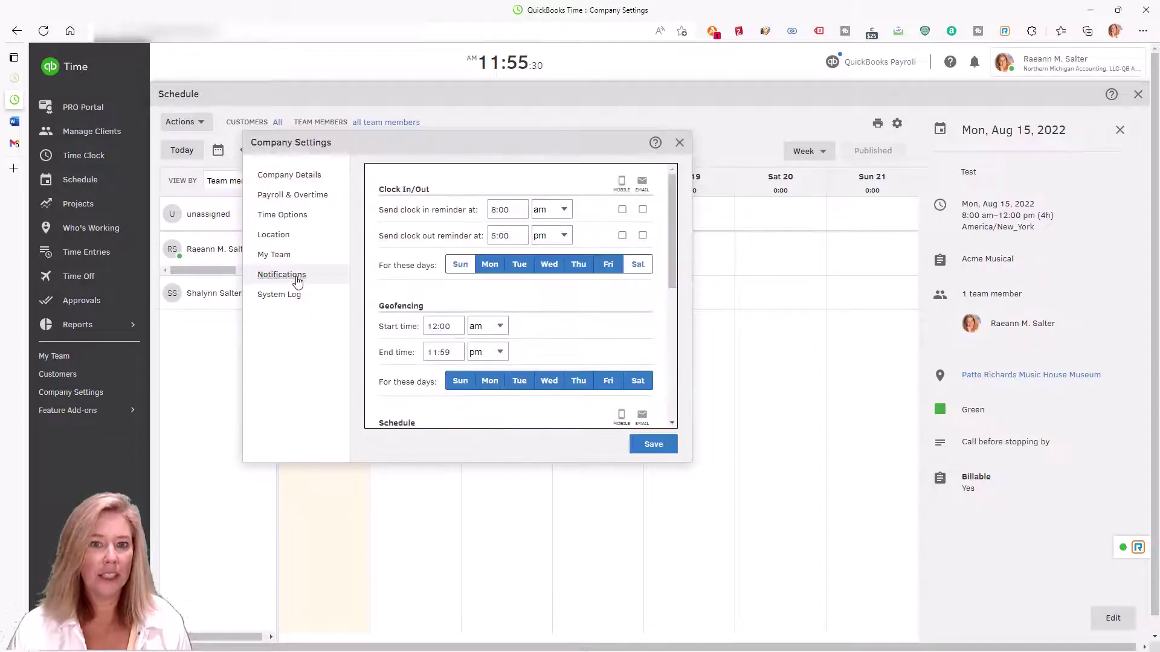
{"action": "left_click", "coordinate": [673, 424]}
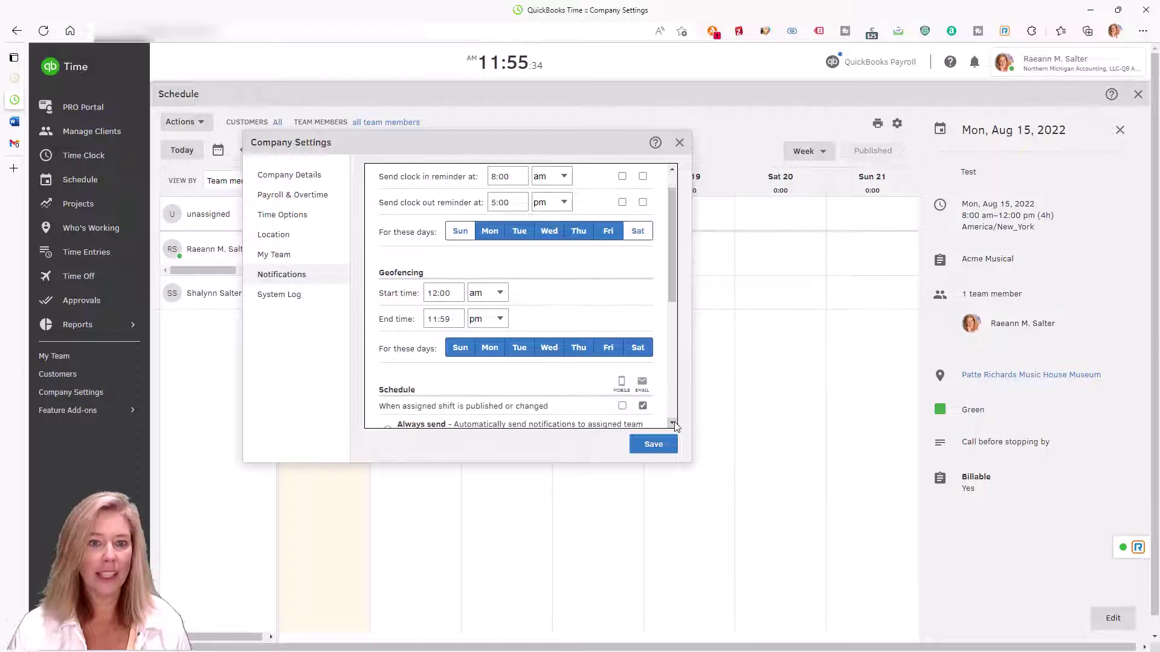
{"action": "left_click", "coordinate": [672, 424]}
{"action": "left_click", "coordinate": [673, 424]}
{"action": "left_click", "coordinate": [673, 424]}
{"action": "left_click", "coordinate": [673, 424]}
{"action": "left_click", "coordinate": [673, 424]}
{"action": "left_click", "coordinate": [673, 425]}
{"action": "left_click", "coordinate": [673, 424]}
{"action": "left_click", "coordinate": [673, 424]}
{"action": "left_click", "coordinate": [673, 424]}
{"action": "left_click", "coordinate": [674, 424]}
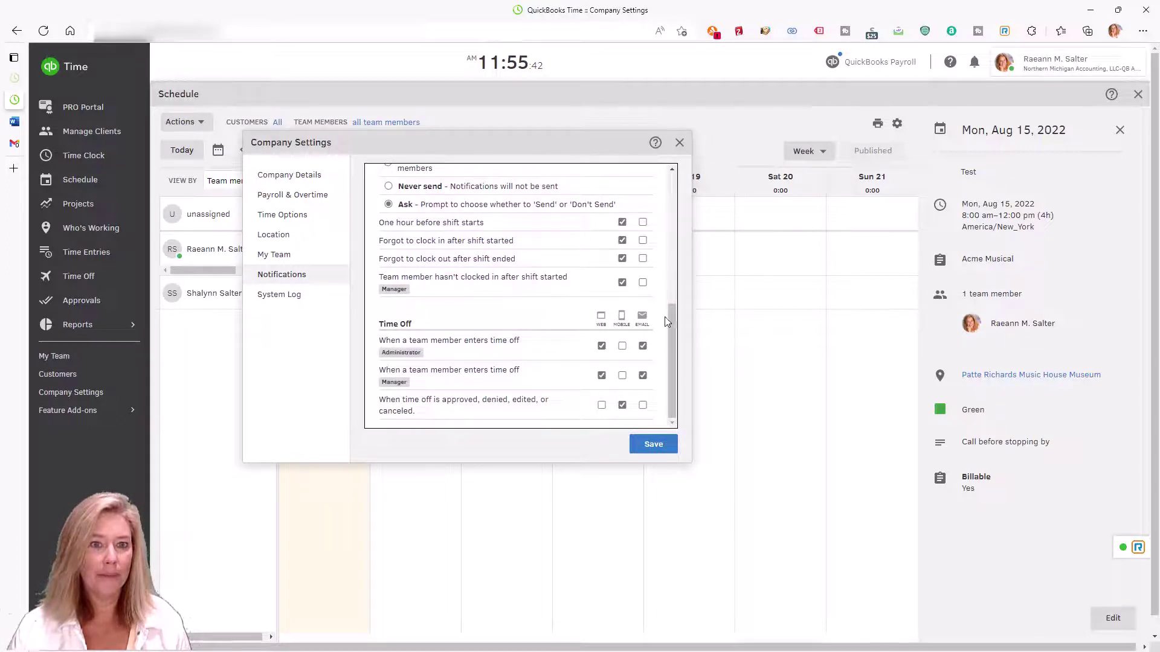
{"action": "left_click", "coordinate": [673, 184]}
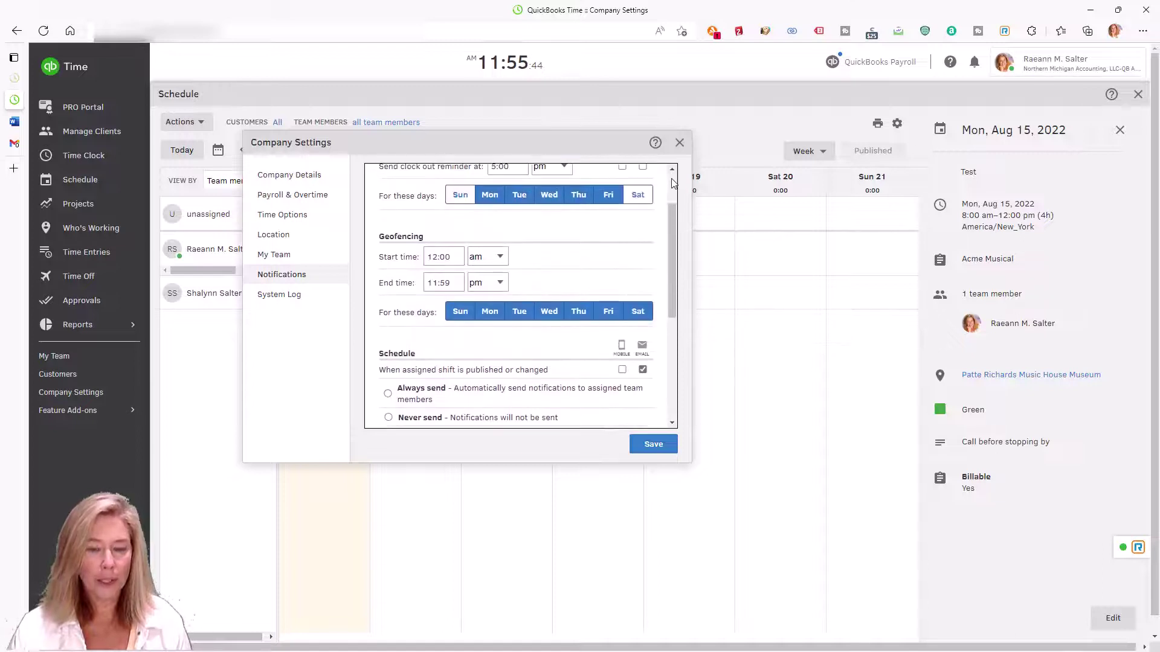
{"action": "left_click", "coordinate": [671, 170]}
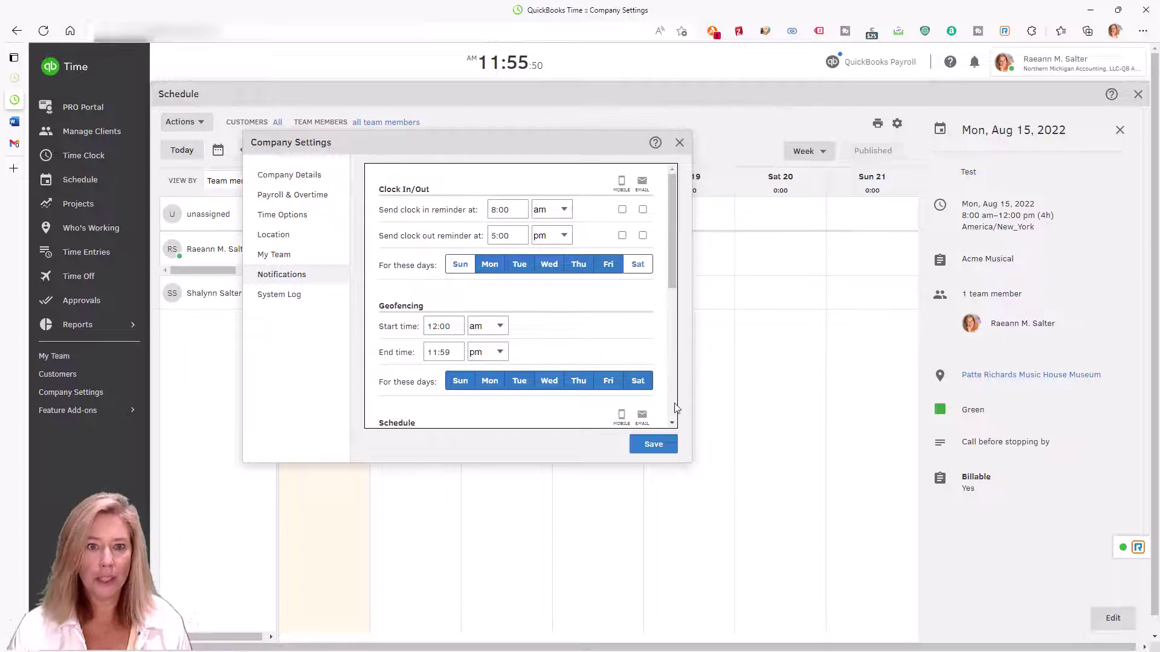
{"action": "scroll", "coordinate": [676, 408], "scroll_direction": "down", "scroll_amount": 4}
Step: Check the weekly overtime settings under Payroll & Overtime, then bring up Who's Working
{"action": "left_click", "coordinate": [293, 194]}
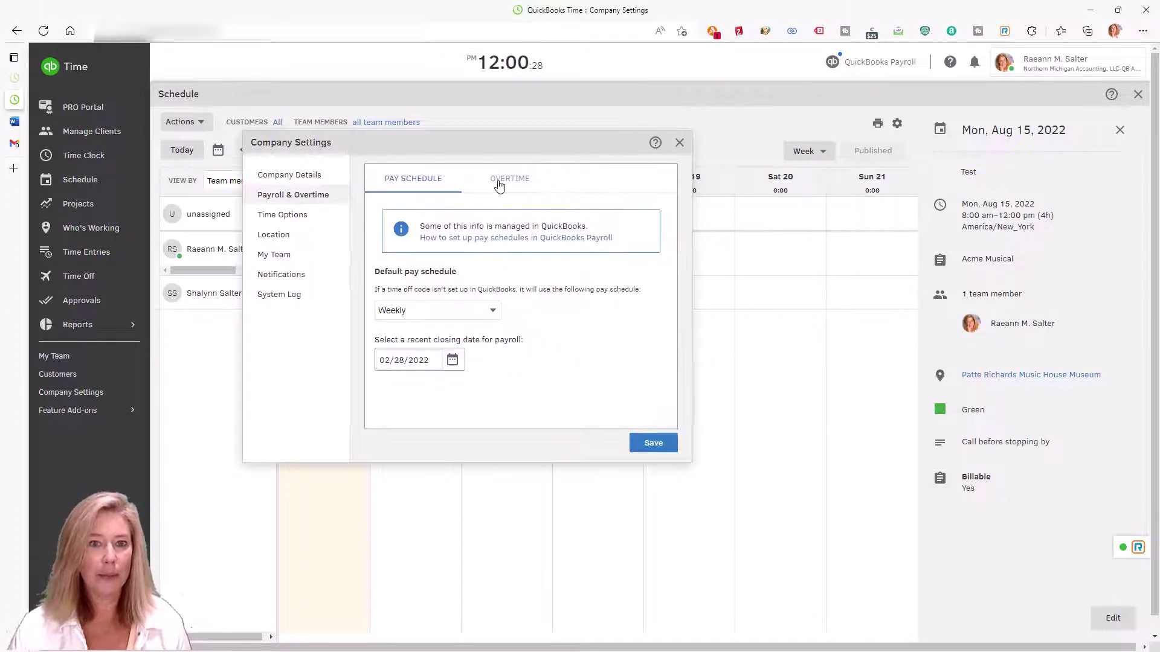
{"action": "left_click", "coordinate": [499, 184]}
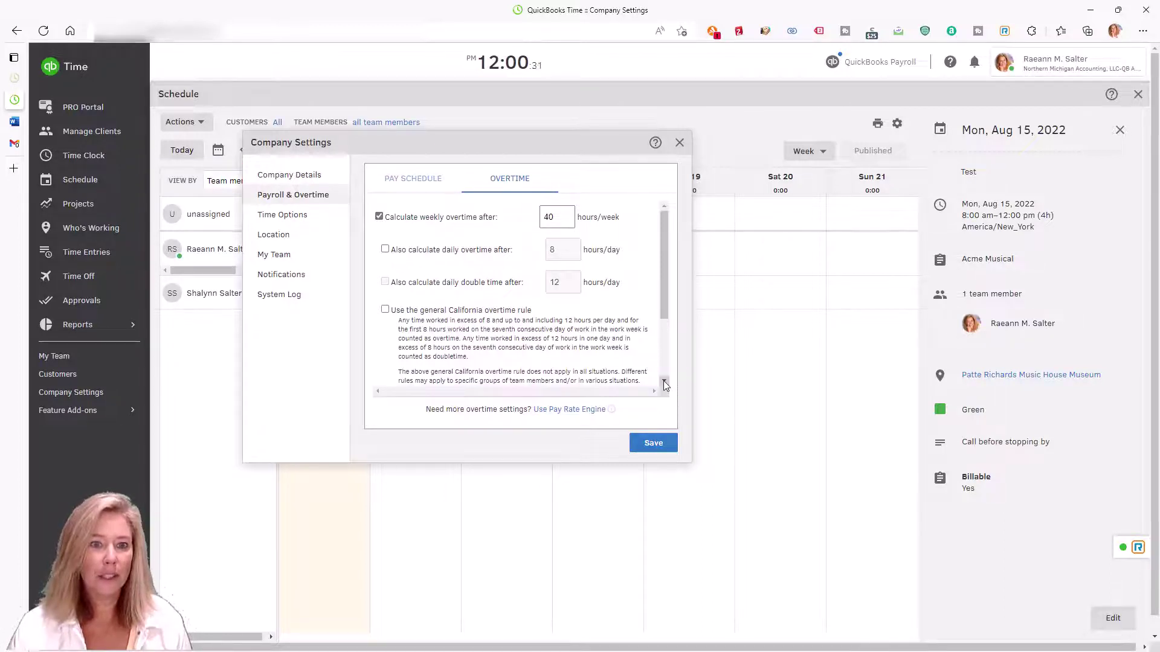
{"action": "scroll", "coordinate": [664, 384], "scroll_direction": "down", "scroll_amount": 3}
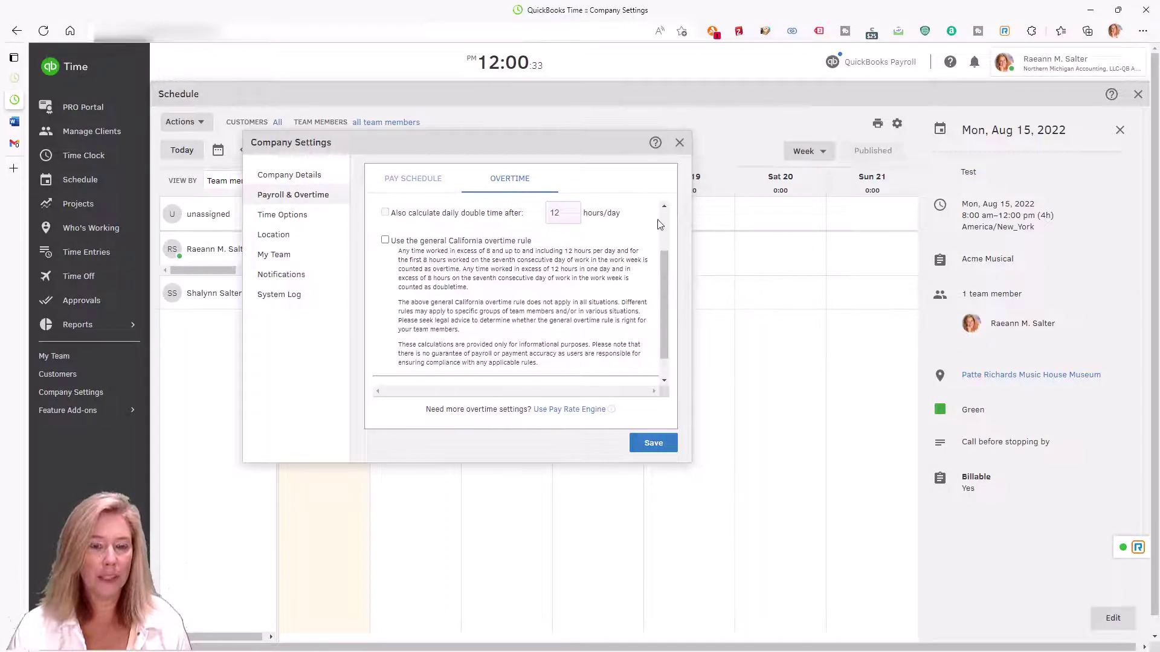
{"action": "scroll", "coordinate": [662, 212], "scroll_direction": "up", "scroll_amount": 3}
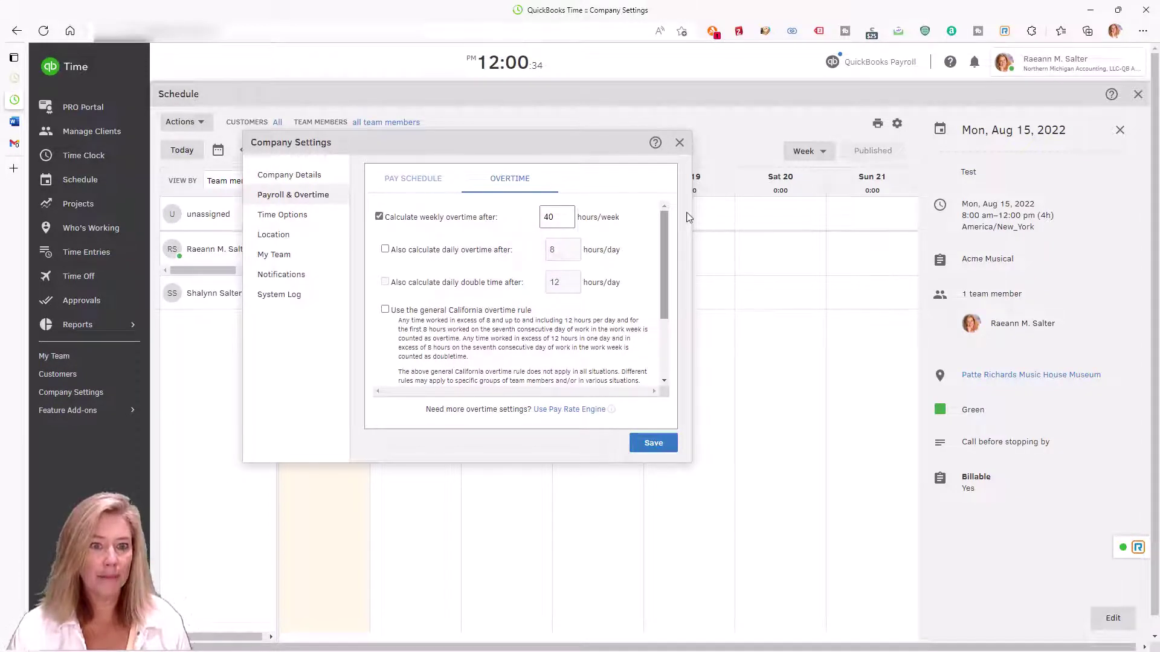
{"action": "left_click", "coordinate": [92, 229]}
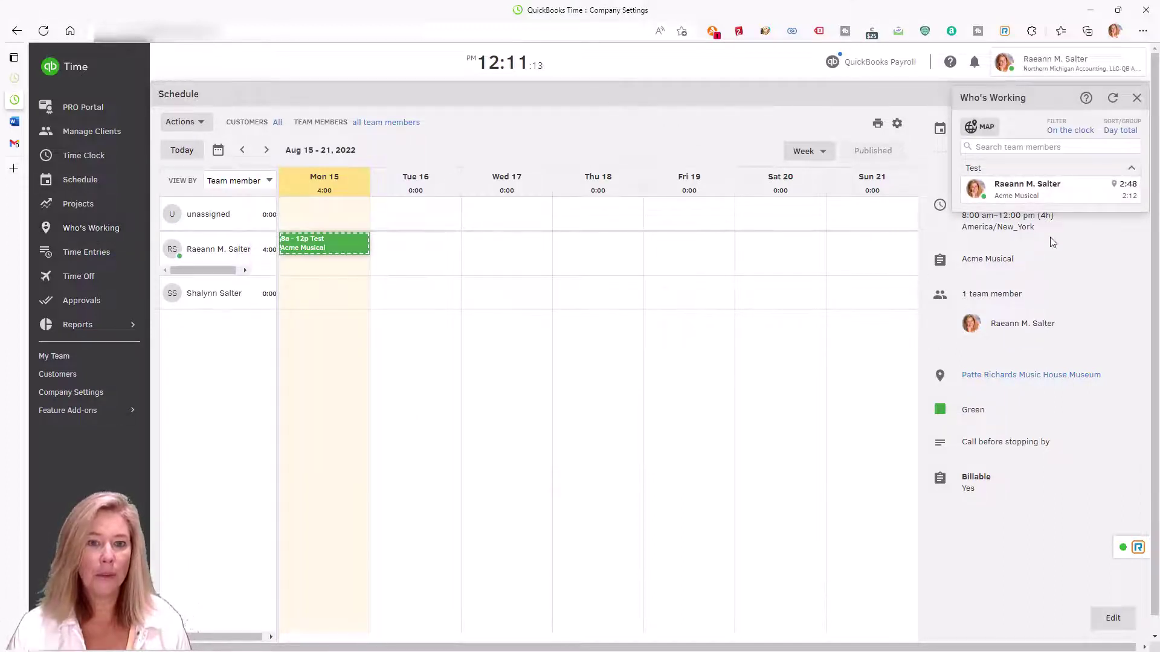
Step: Show the clocked-in team member on the Who's Working map, then close the panel
{"action": "left_click", "coordinate": [985, 127]}
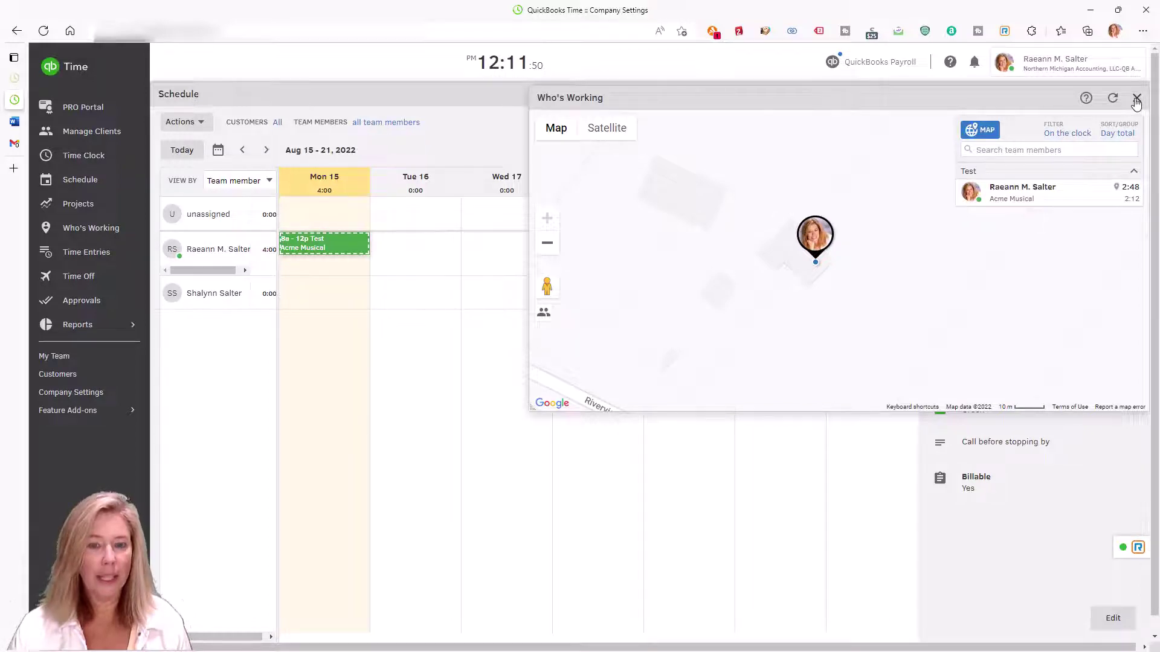
{"action": "left_click", "coordinate": [1136, 99]}
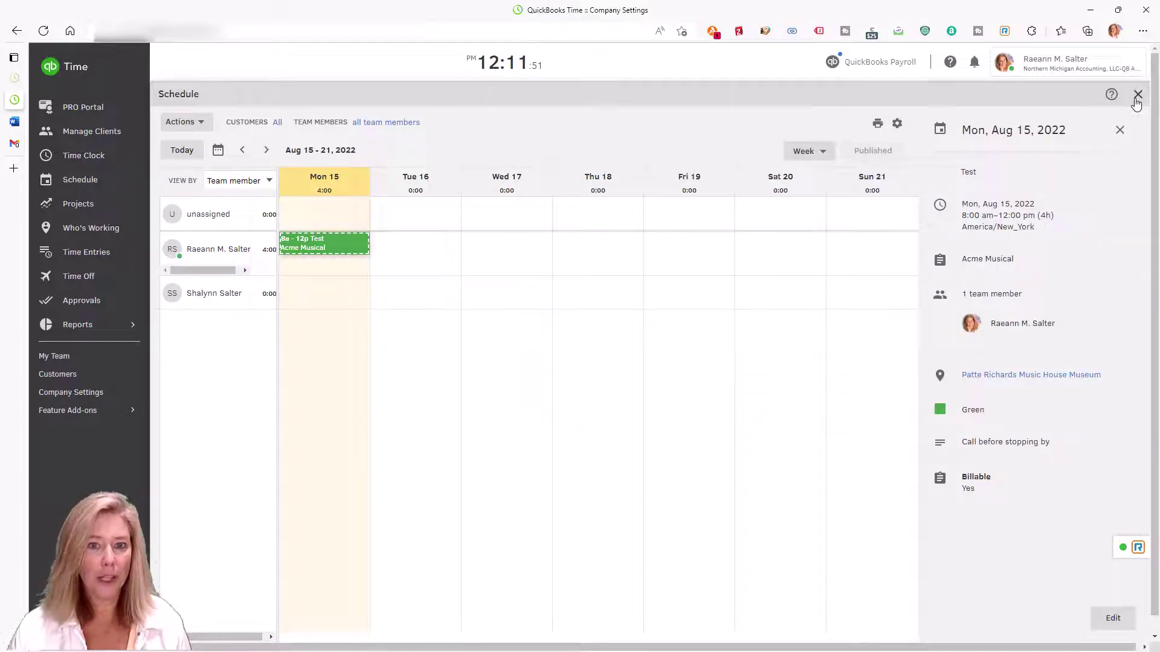
Step: Start a new time-off entry for the team member with the Unpaid Time Off code
{"action": "left_click", "coordinate": [96, 281]}
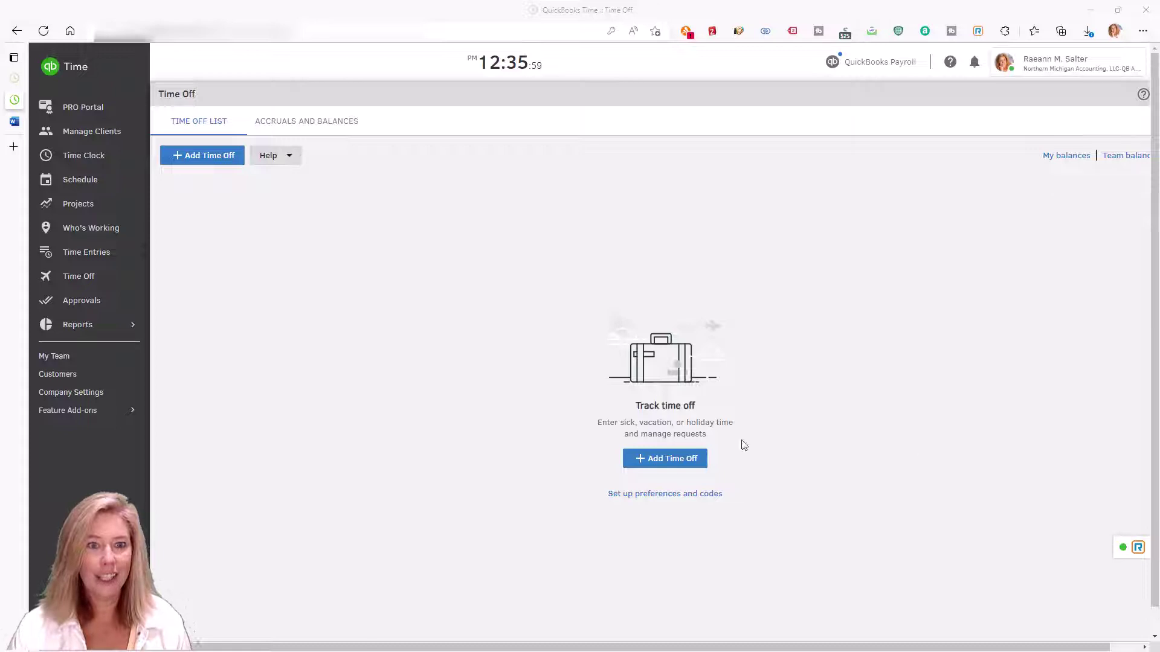
{"action": "left_click", "coordinate": [690, 463]}
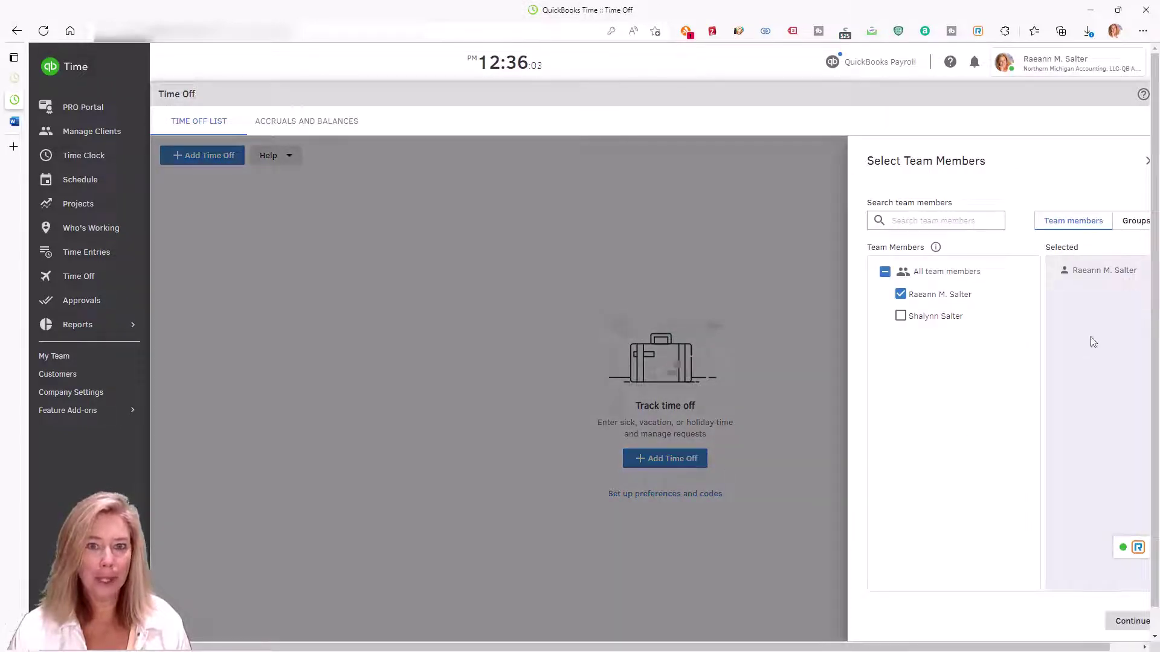
{"action": "left_click", "coordinate": [1127, 623]}
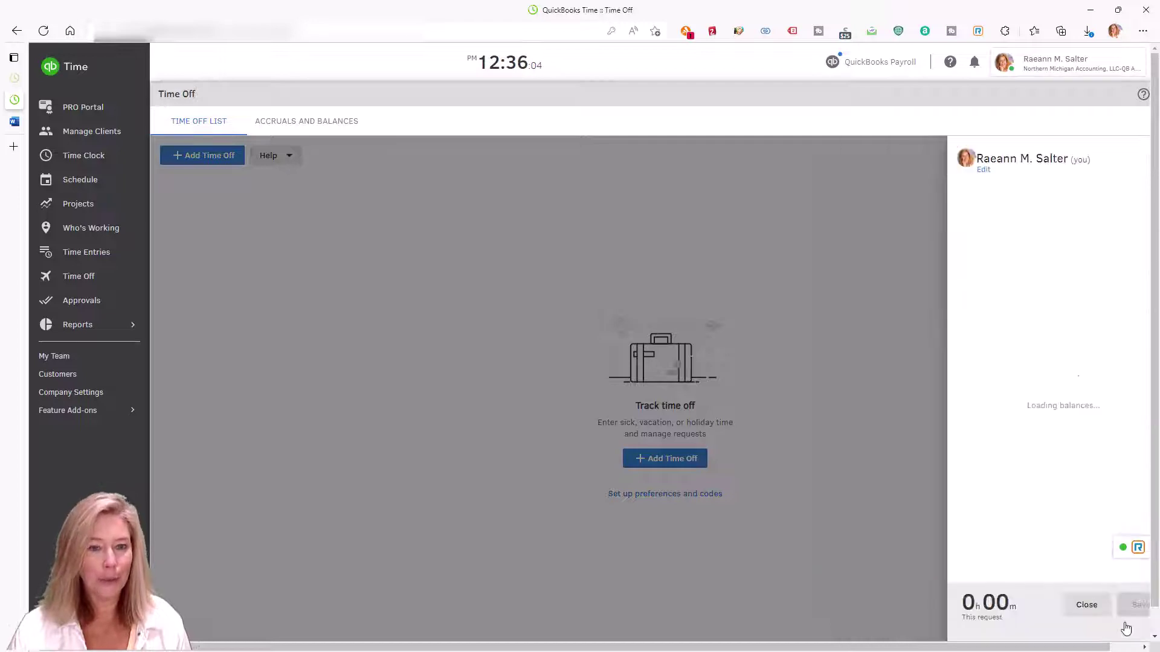
{"action": "left_click", "coordinate": [1097, 209]}
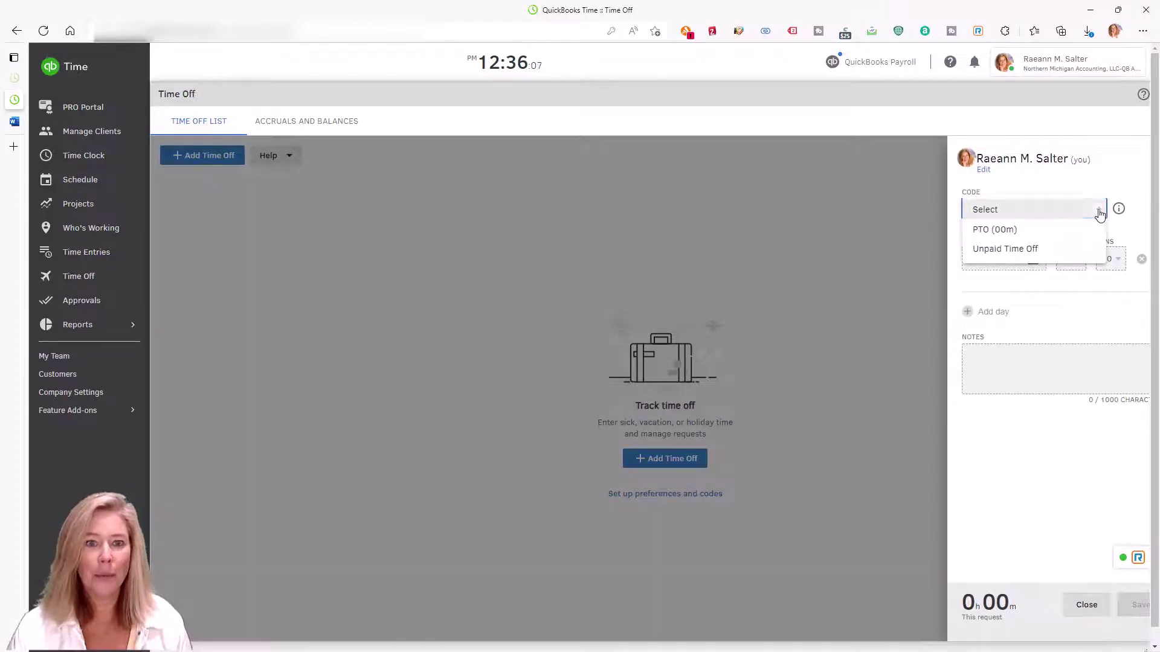
{"action": "left_click", "coordinate": [1023, 254]}
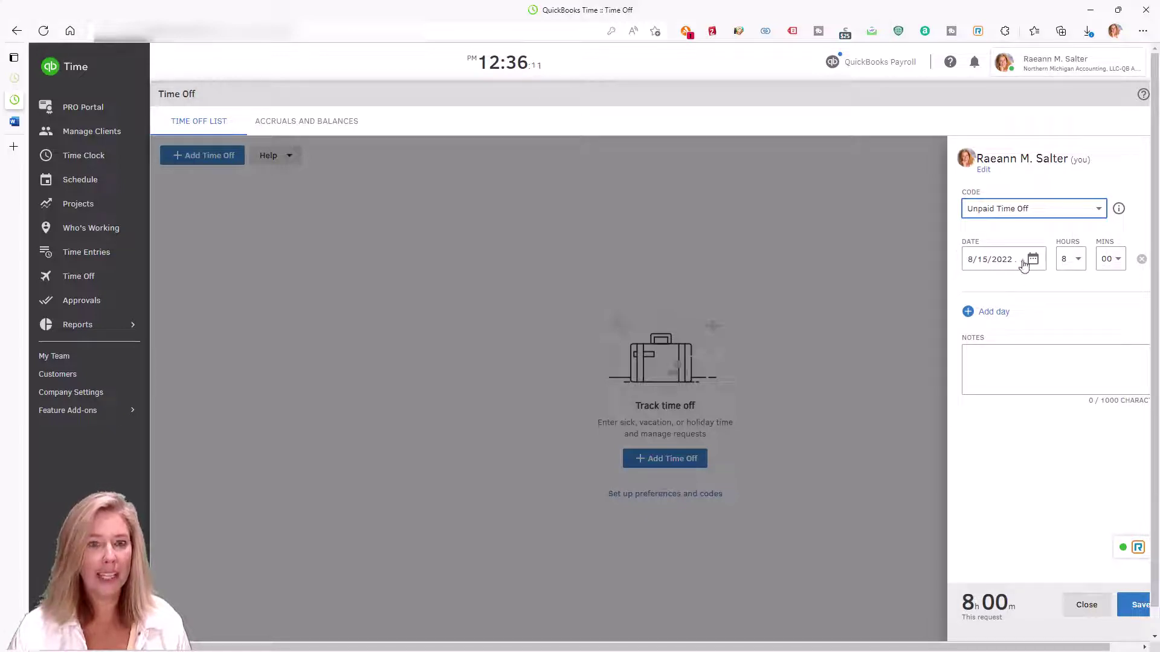
Step: Date the request 8/16/2022, save it, and view it on the weekly schedule
{"action": "left_click", "coordinate": [1033, 261]}
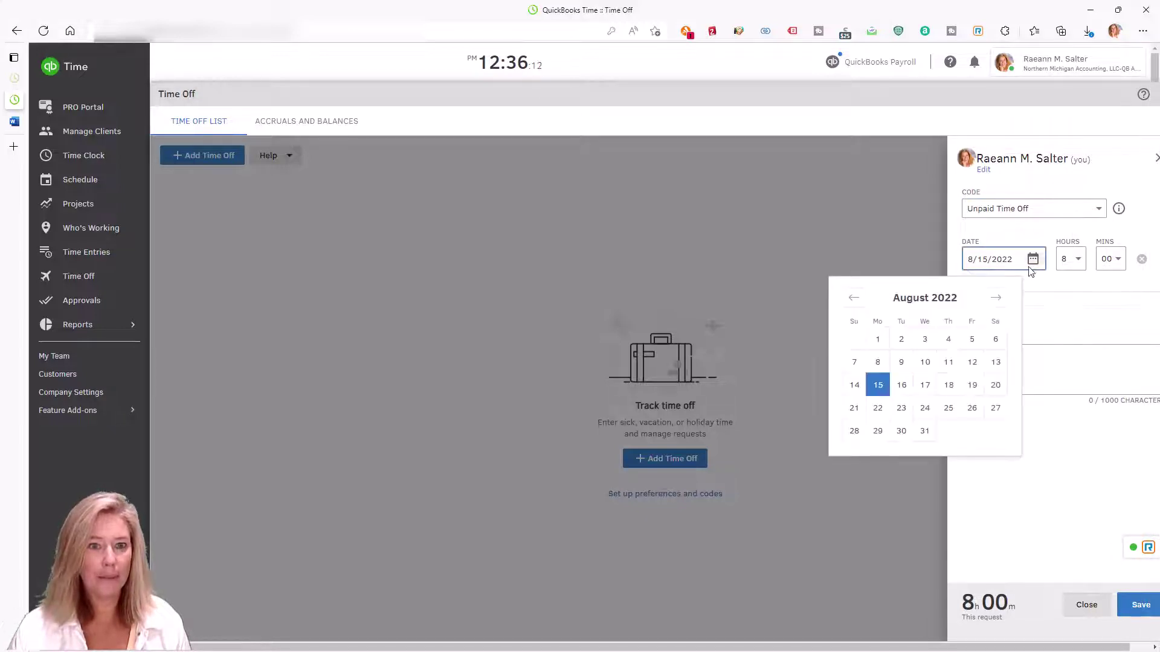
{"action": "left_click", "coordinate": [905, 388]}
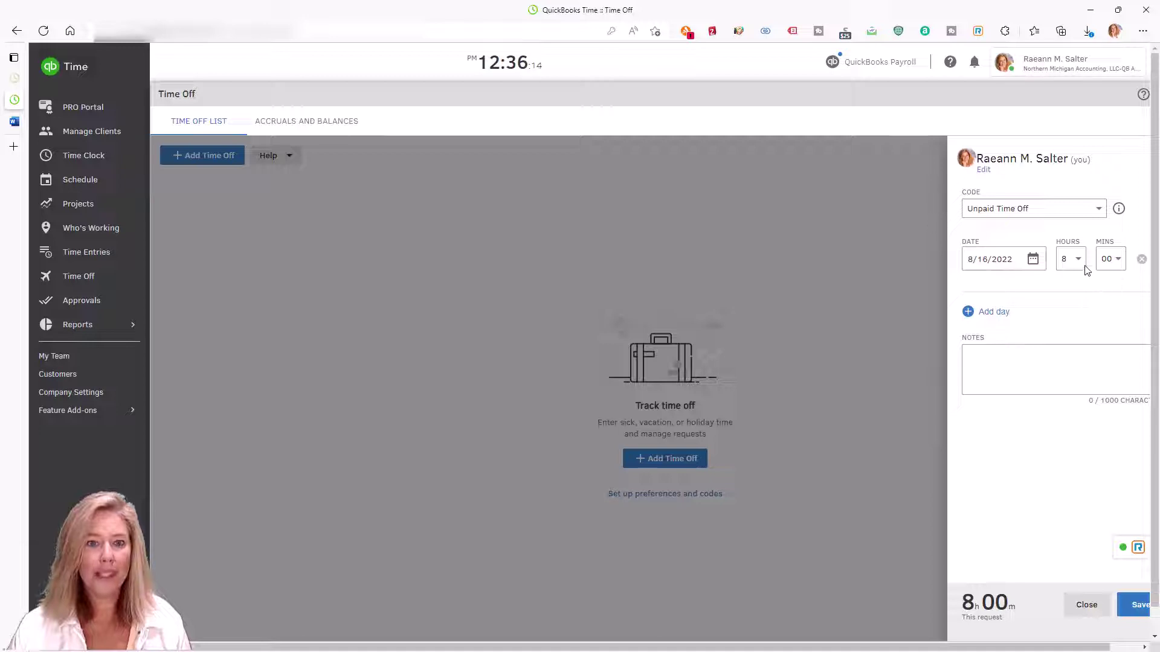
{"action": "left_click", "coordinate": [995, 359]}
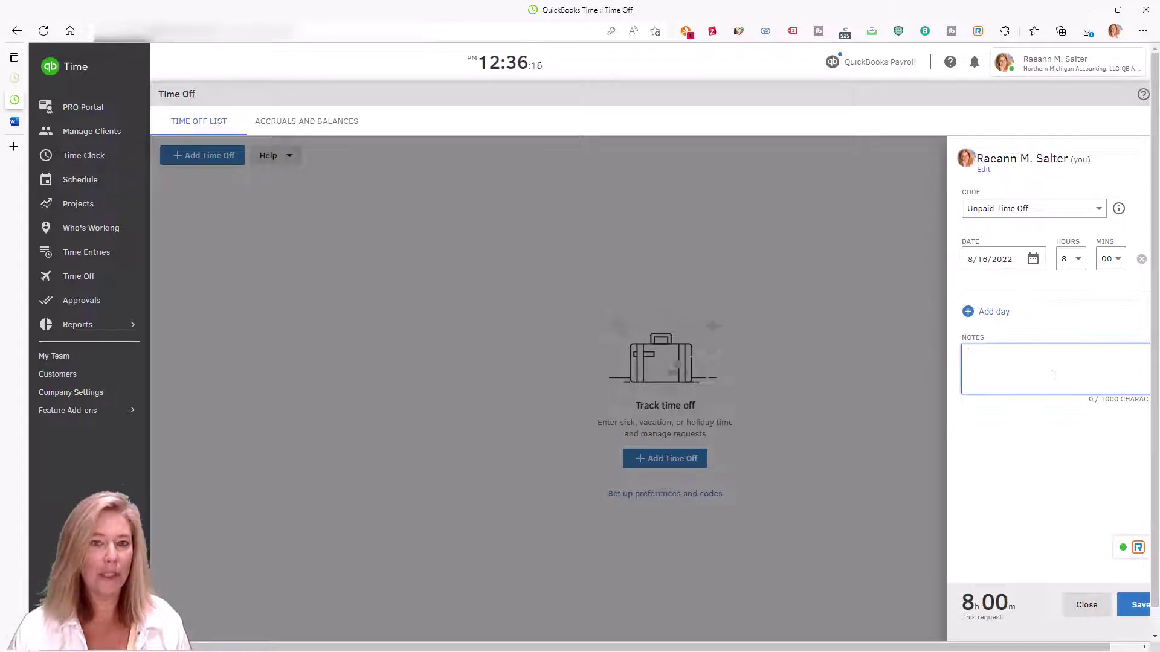
{"action": "left_click", "coordinate": [1129, 611]}
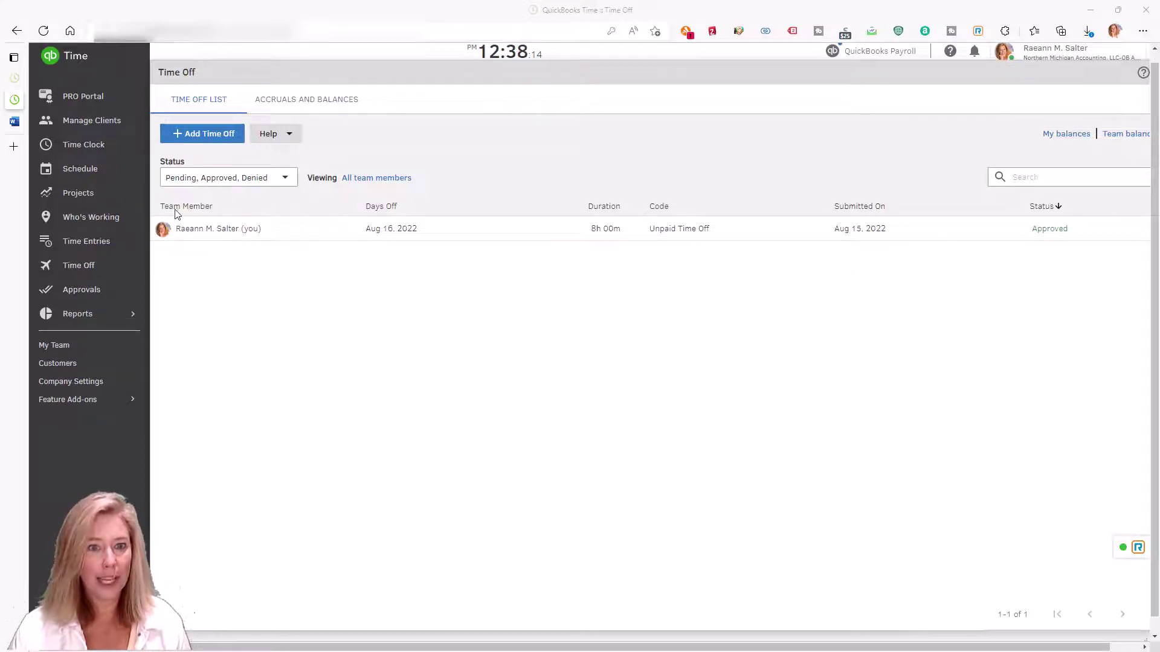
{"action": "left_click", "coordinate": [84, 170]}
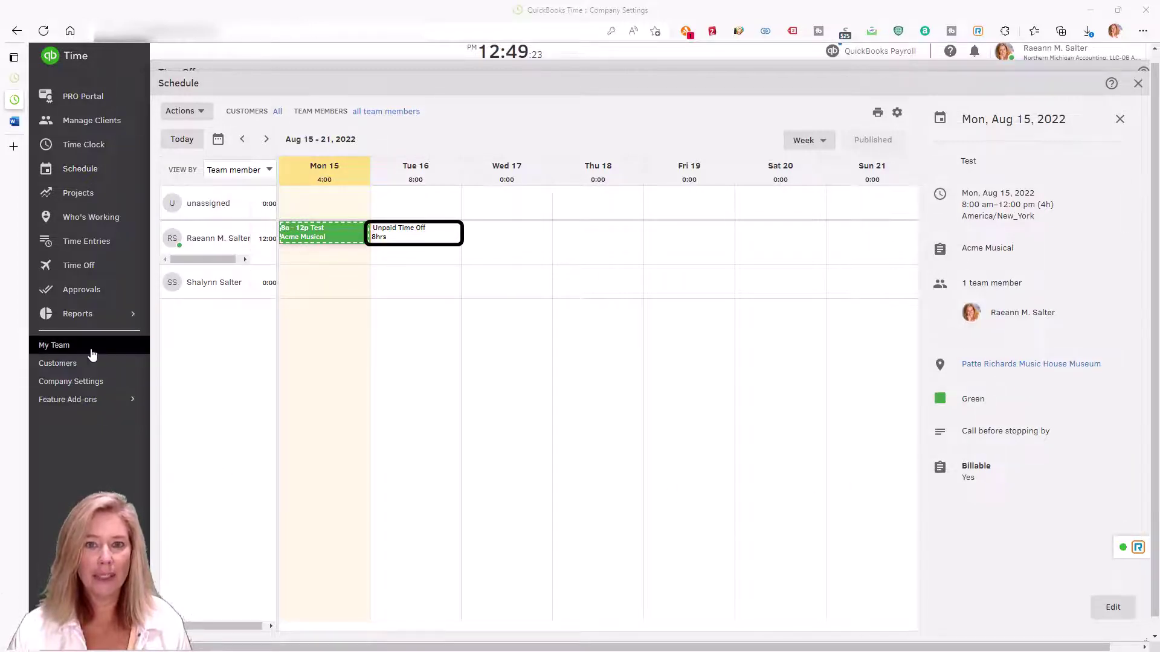
Step: Edit the first team member and check their notifications and overtime rules (weekly 40h, daily 8h)
{"action": "left_click", "coordinate": [91, 347]}
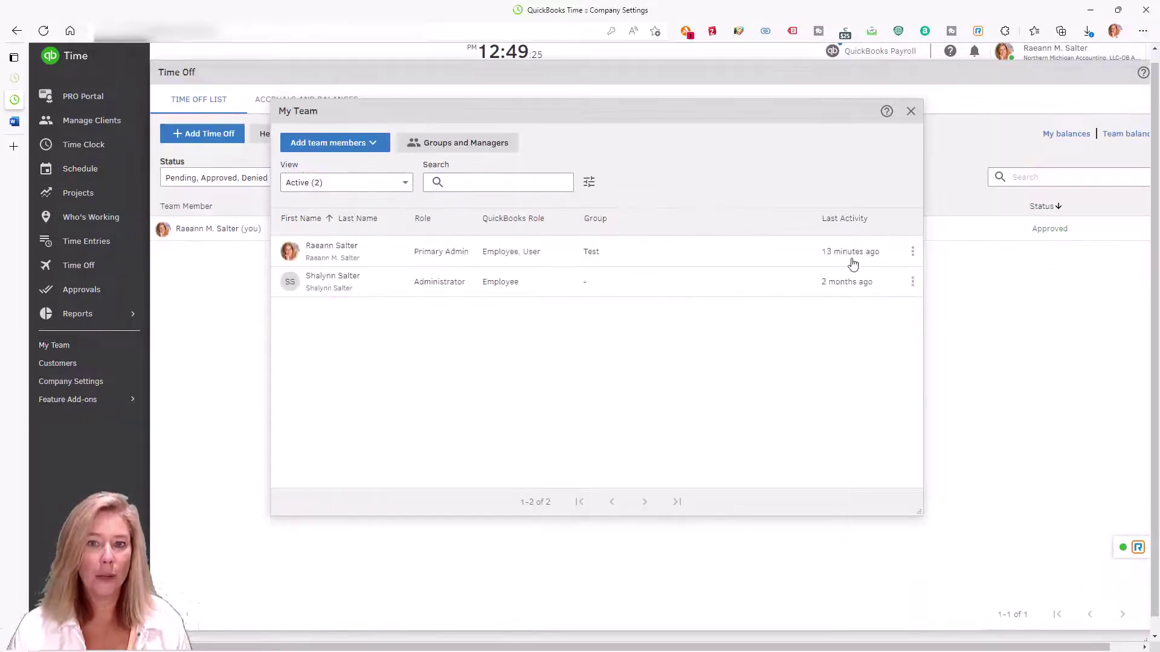
{"action": "left_click", "coordinate": [914, 253]}
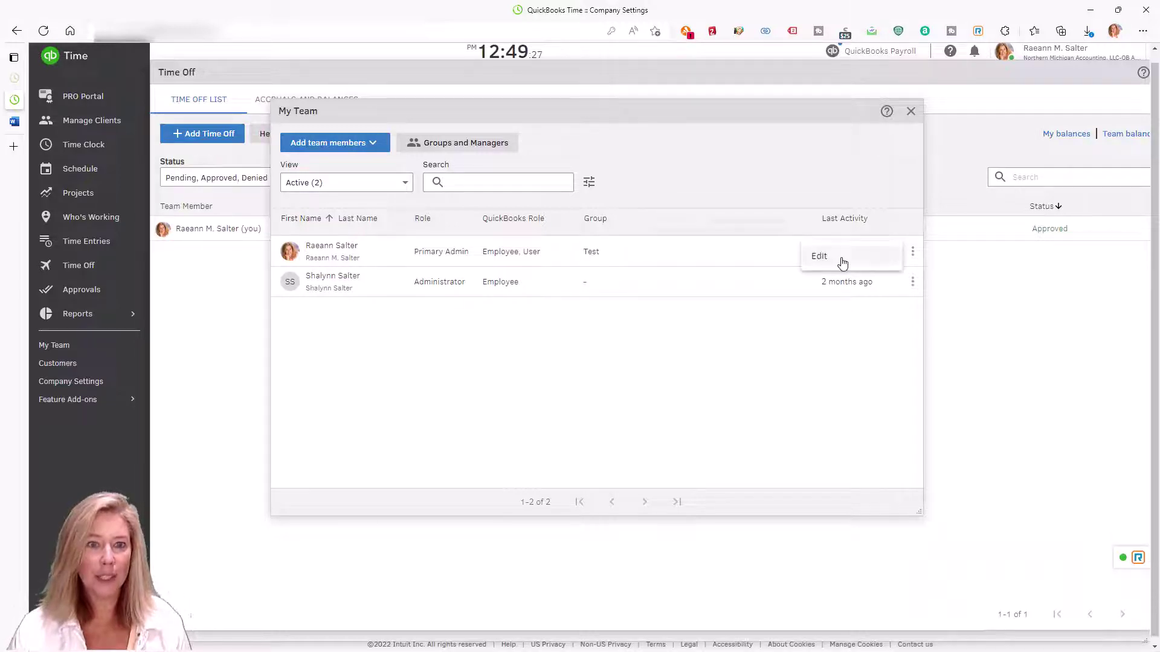
{"action": "left_click", "coordinate": [840, 262]}
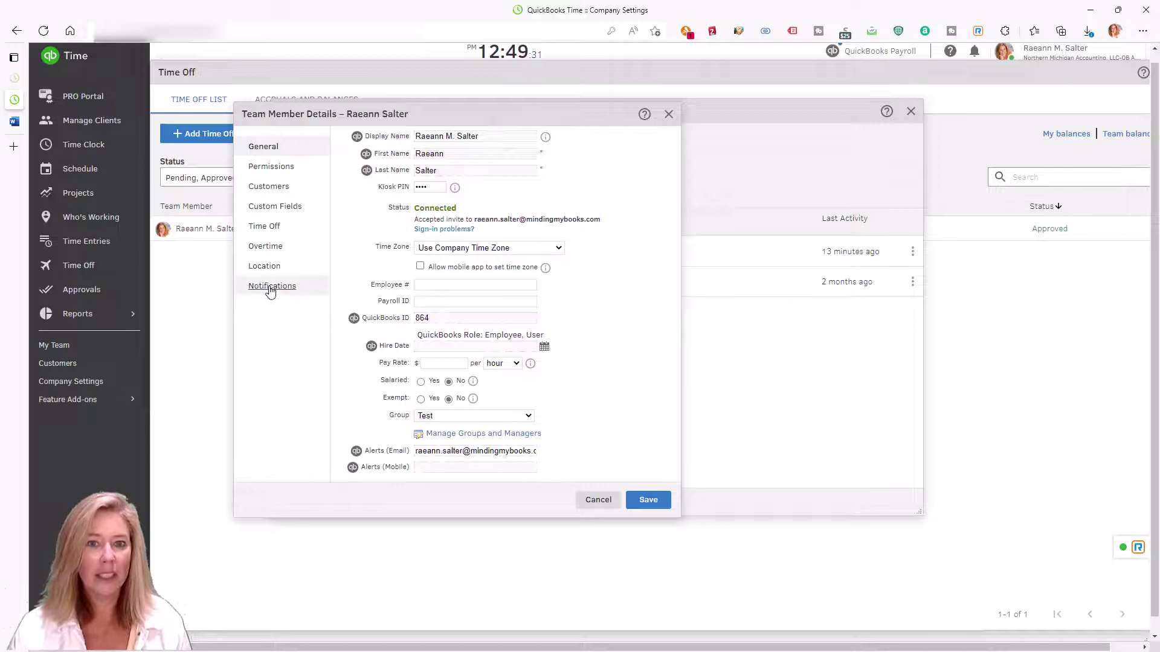
{"action": "left_click", "coordinate": [271, 286]}
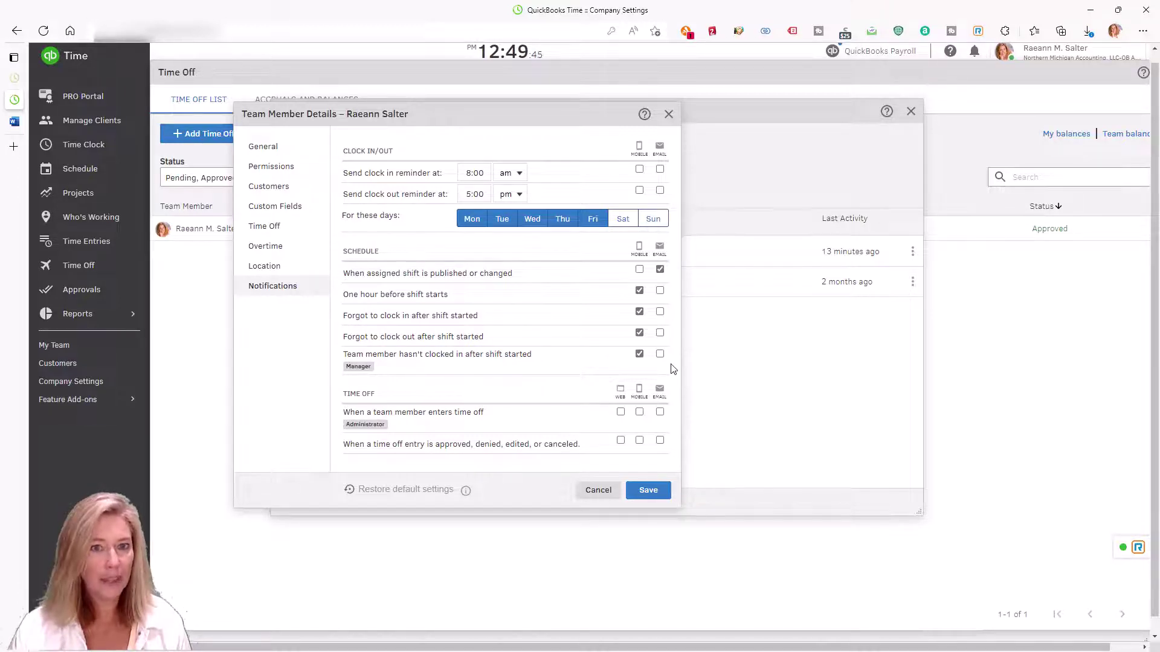
{"action": "left_click", "coordinate": [264, 246]}
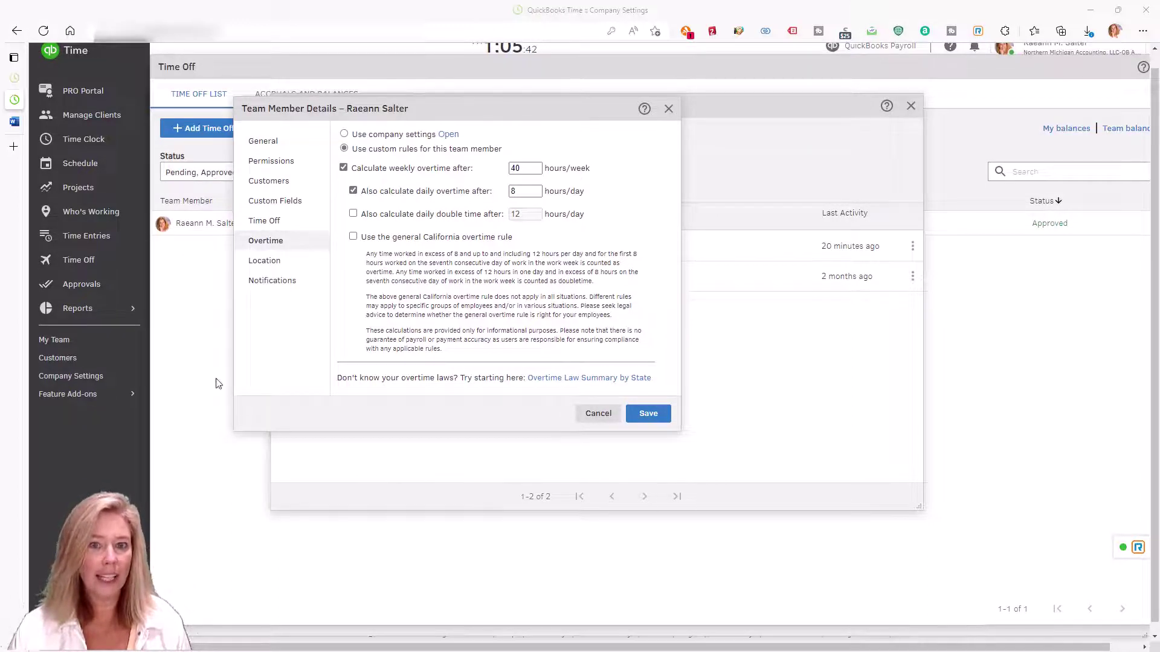
Step: Run the Approvals report for the week of 08/08–08/14, 2022
{"action": "left_click", "coordinate": [99, 293]}
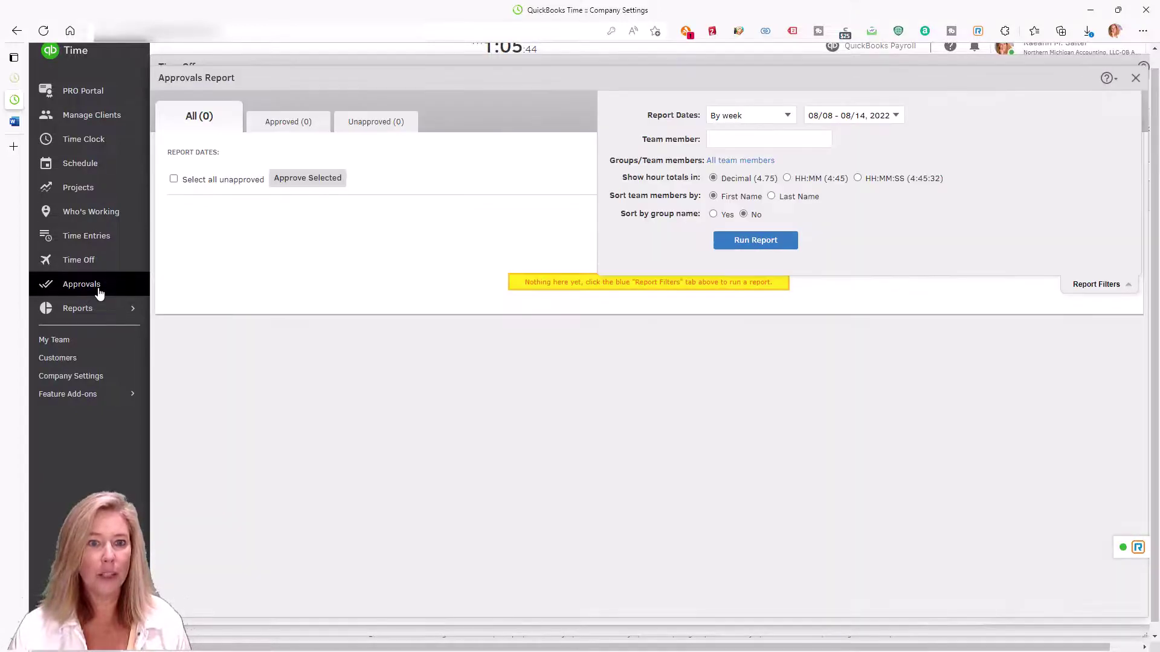
{"action": "left_click", "coordinate": [882, 116]}
{"action": "left_click", "coordinate": [865, 146]}
{"action": "left_click", "coordinate": [755, 240]}
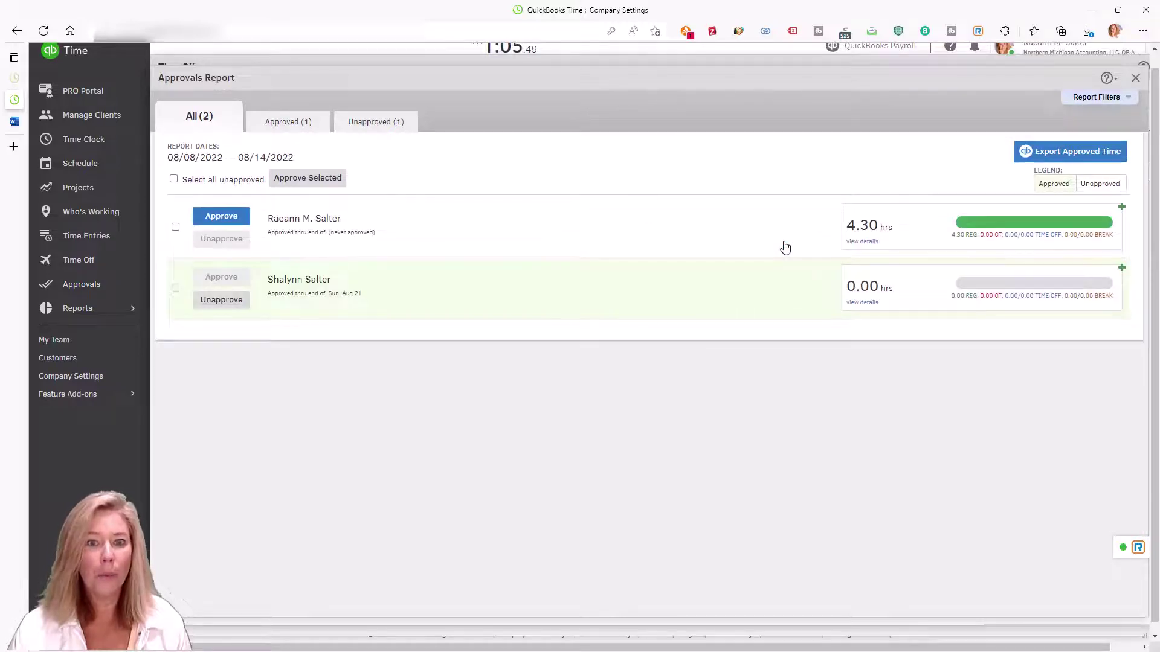
Step: Select all unapproved time and approve it
{"action": "left_click", "coordinate": [174, 179]}
{"action": "left_click", "coordinate": [176, 228]}
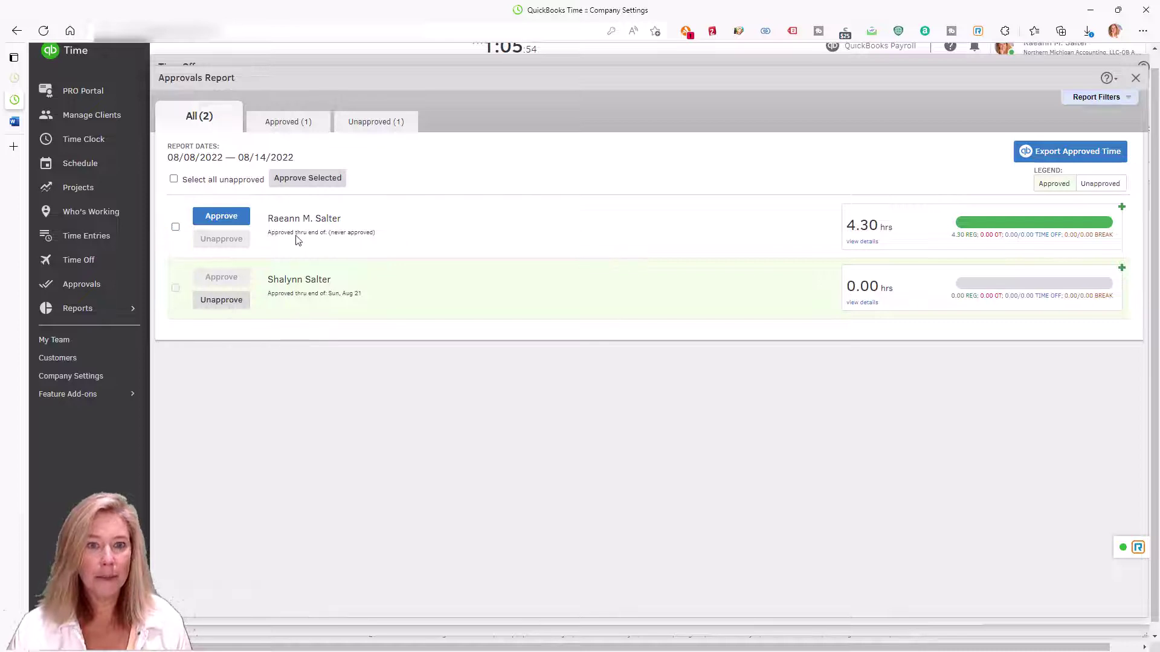
{"action": "left_click", "coordinate": [174, 179]}
{"action": "left_click", "coordinate": [305, 178]}
Step: Export all approved hours to payroll and review the sync details
{"action": "left_click", "coordinate": [1116, 162]}
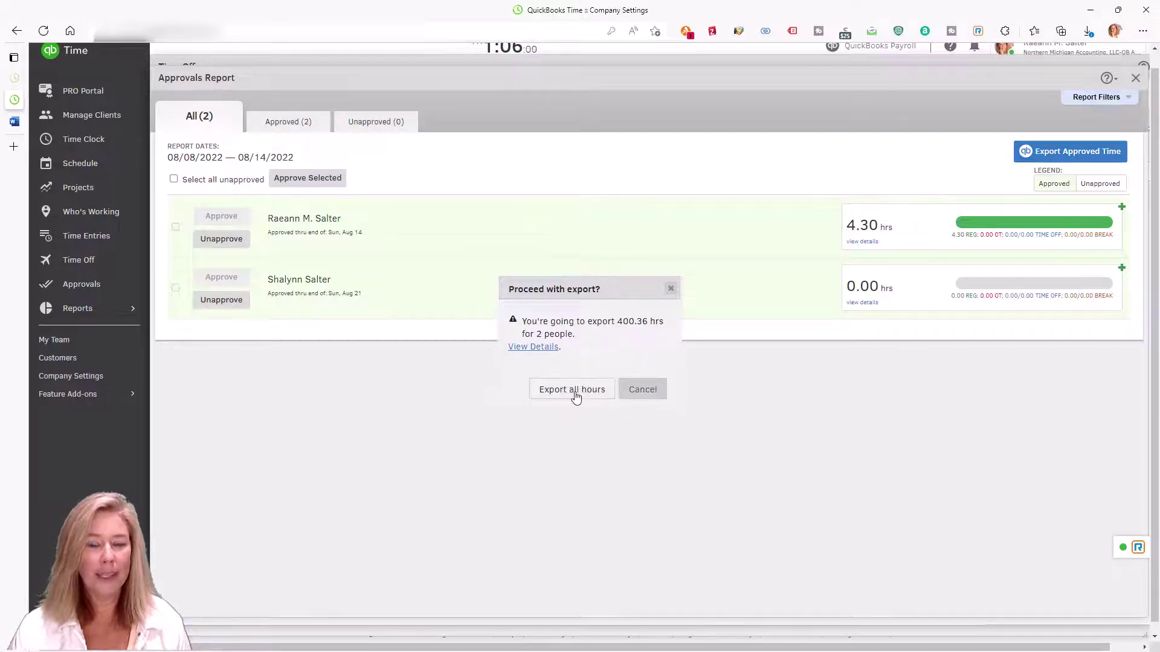
{"action": "left_click", "coordinate": [575, 392]}
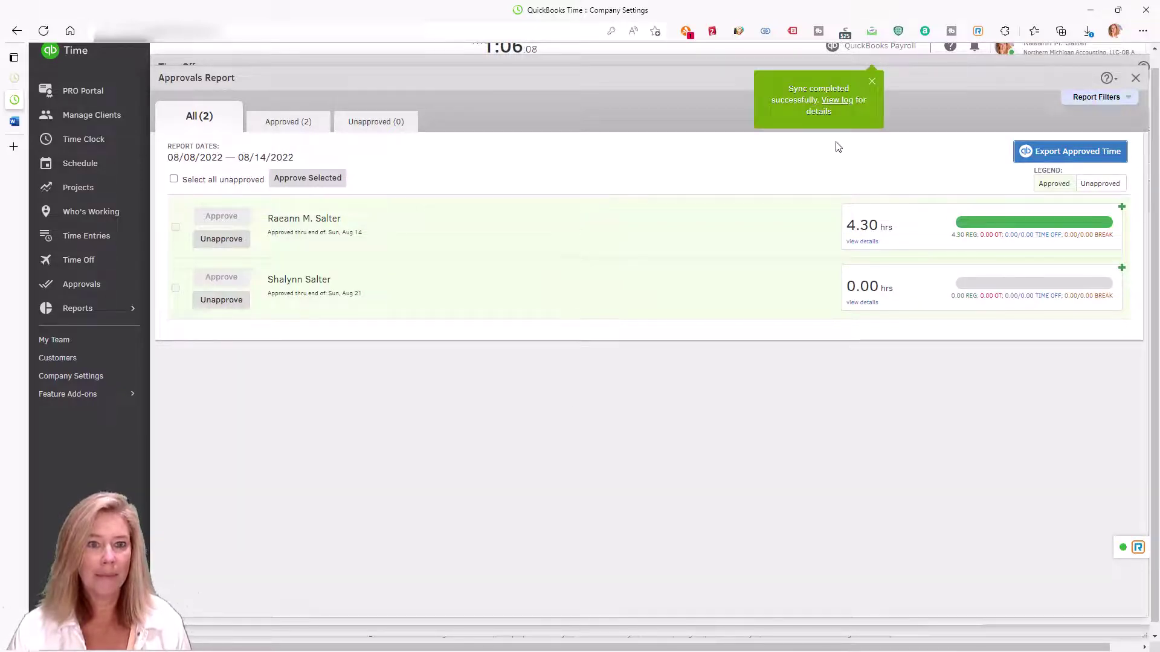
{"action": "left_click", "coordinate": [842, 105]}
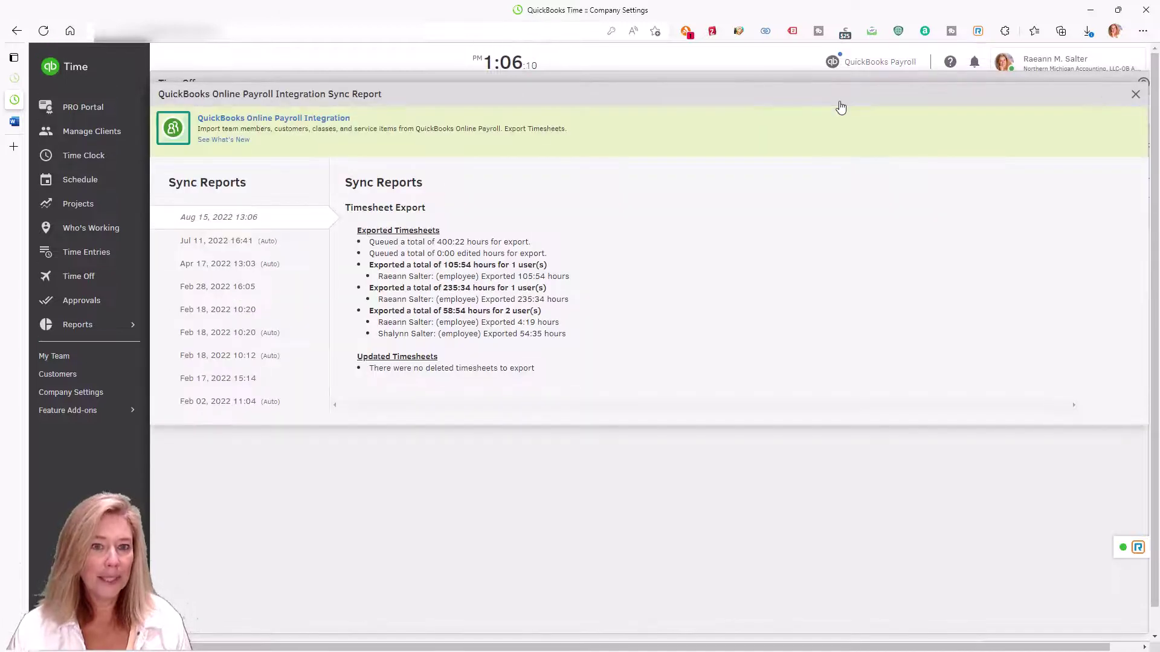
{"action": "left_click", "coordinate": [1135, 95]}
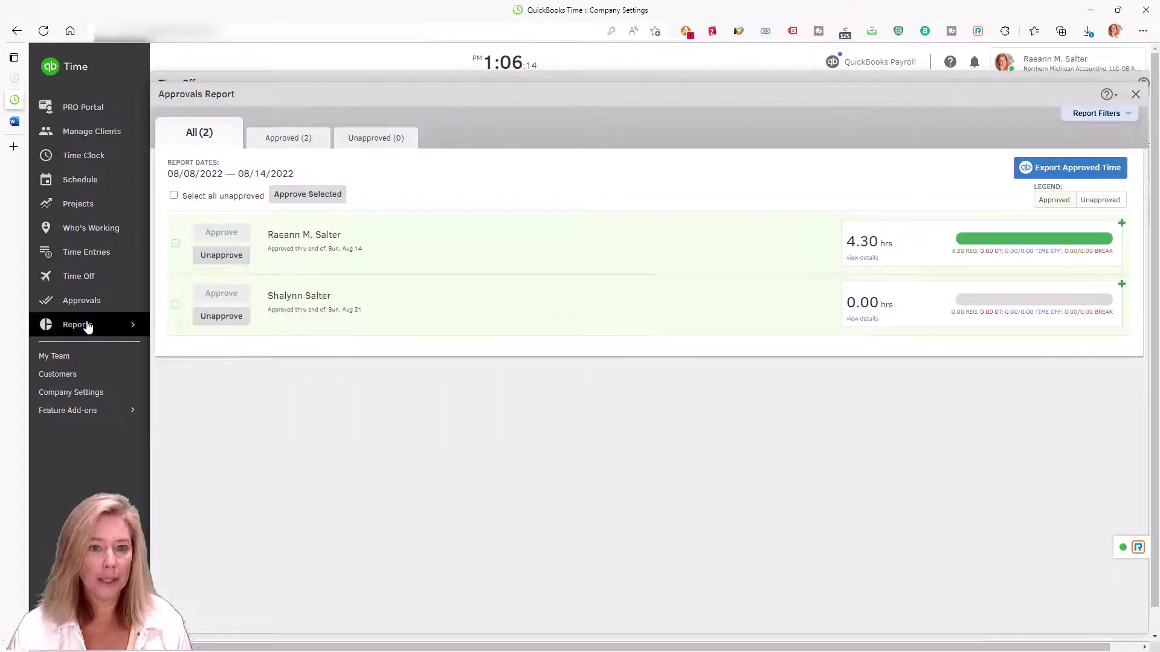
Step: Open the Payroll Report for the 08/09–08/15, 2022 pay period from the Reports menu
{"action": "mouse_move", "coordinate": [87, 326]}
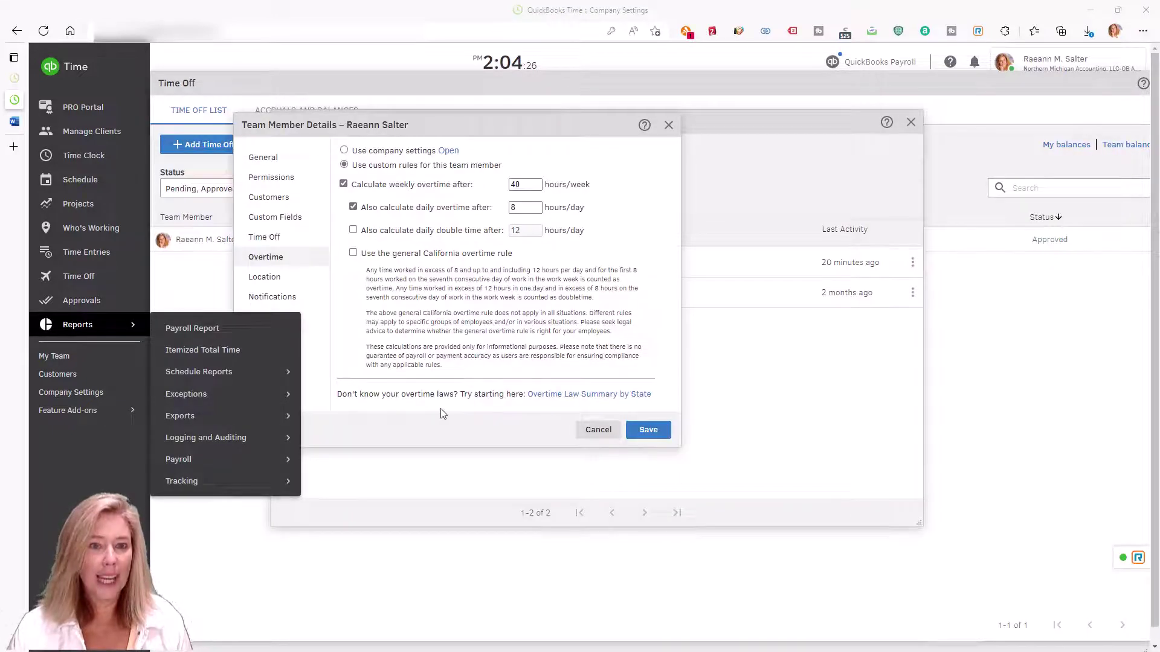
{"action": "mouse_move", "coordinate": [208, 460]}
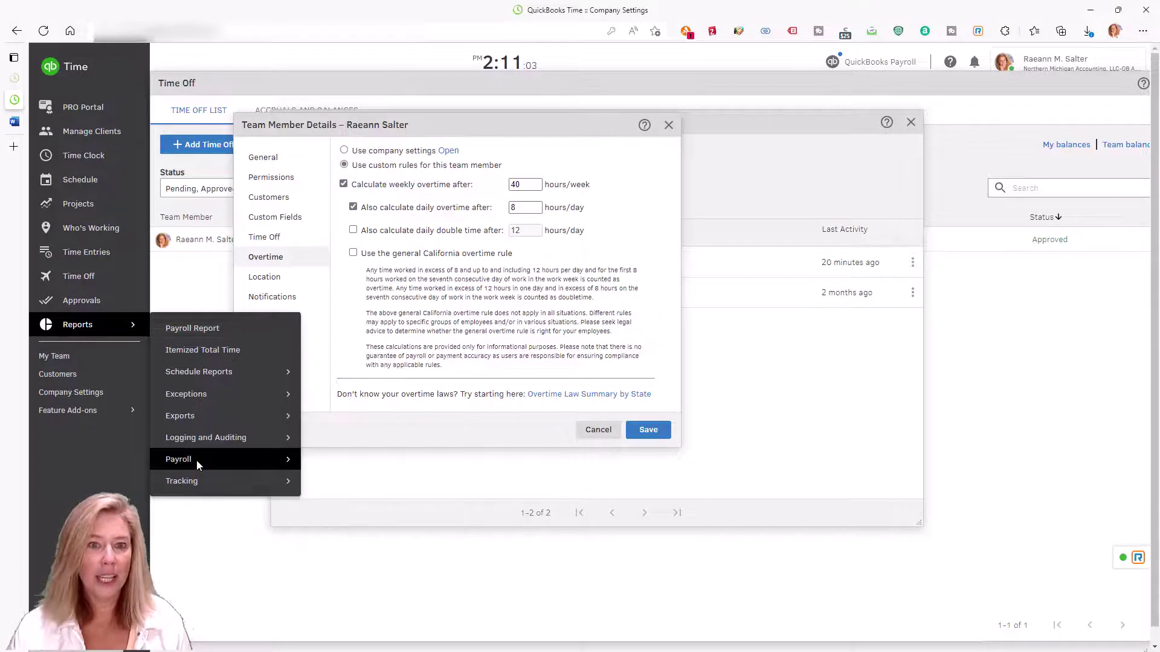
{"action": "mouse_move", "coordinate": [197, 460]}
{"action": "left_click", "coordinate": [193, 329]}
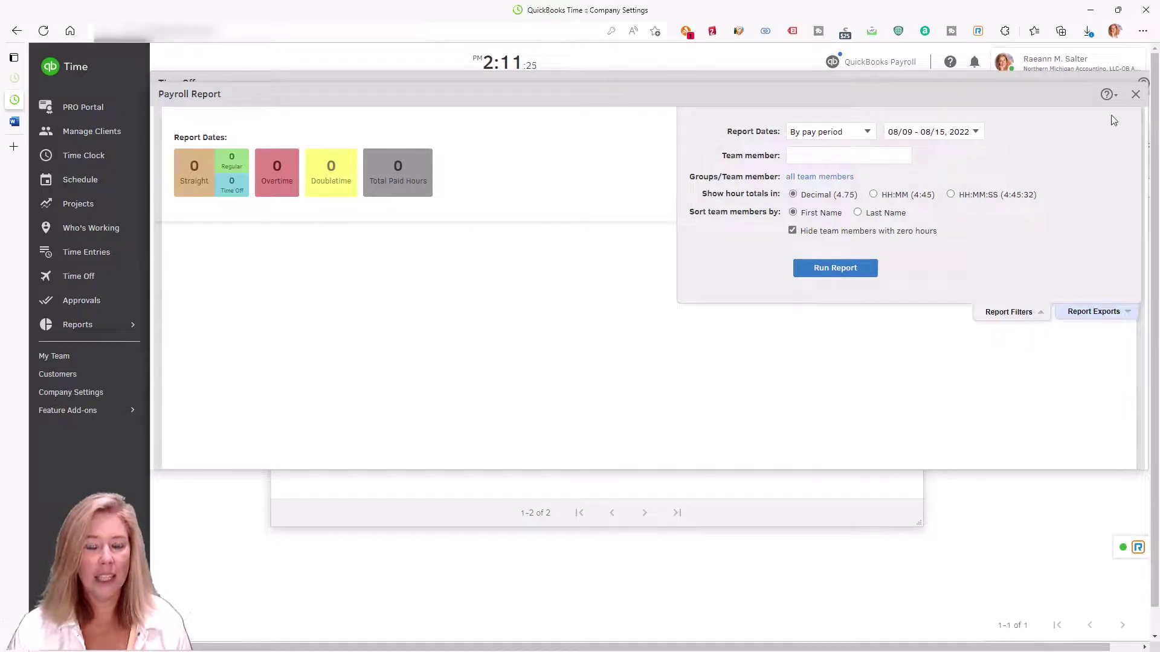
Step: Run the Aug 9–15, 2022 payroll report and scroll through its 1.92 paid hours
{"action": "left_click", "coordinate": [856, 268]}
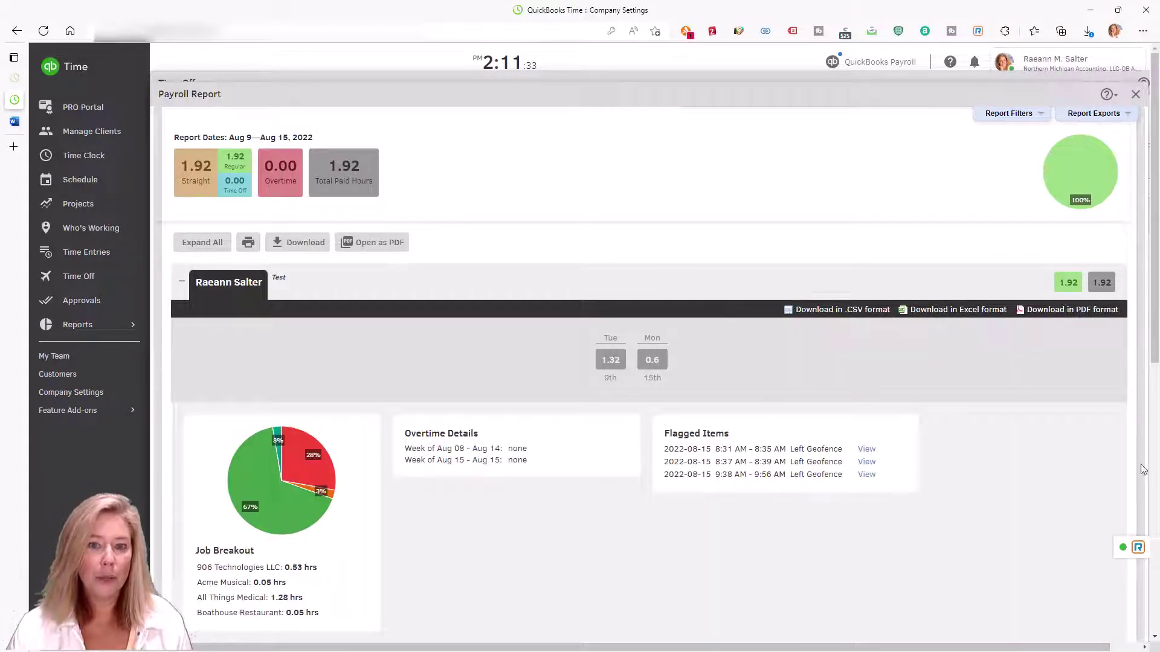
{"action": "scroll", "coordinate": [989, 477], "scroll_direction": "down", "scroll_amount": 3}
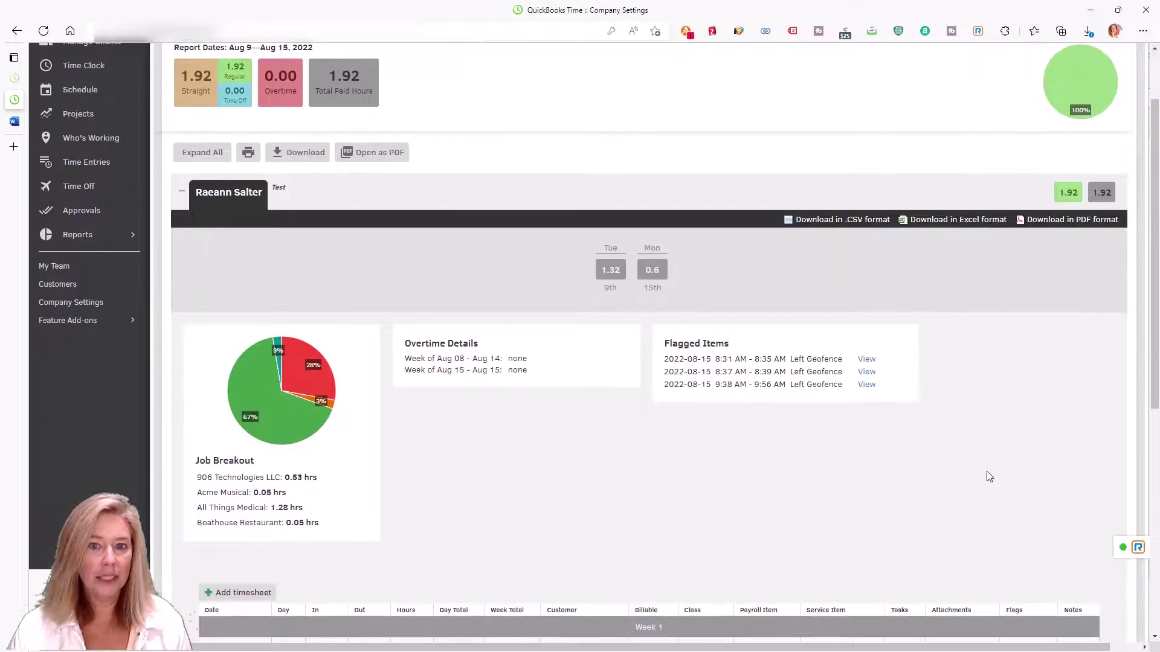
{"action": "scroll", "coordinate": [989, 477], "scroll_direction": "down", "scroll_amount": 5}
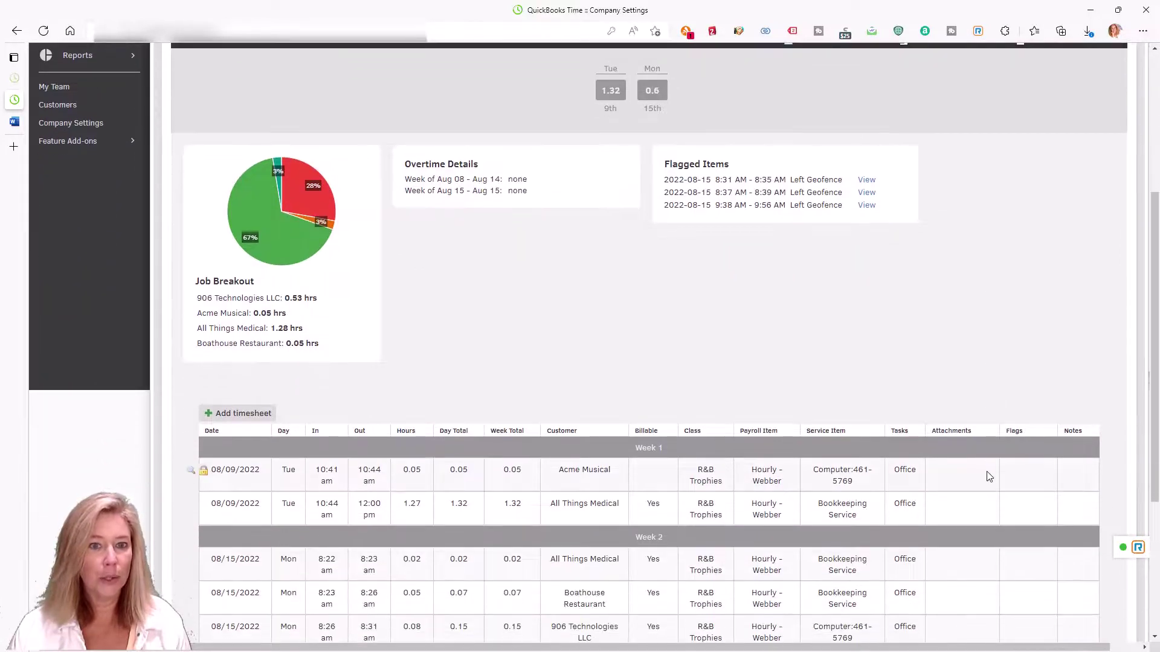
{"action": "scroll", "coordinate": [988, 478], "scroll_direction": "up", "scroll_amount": 5}
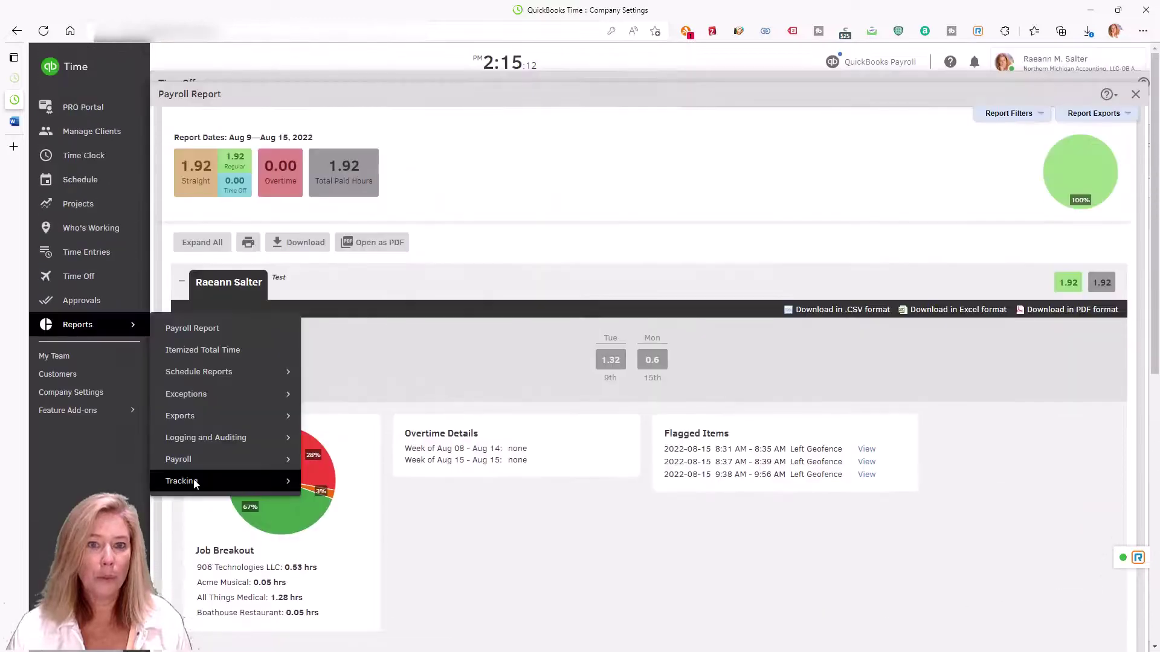
{"action": "left_click", "coordinate": [181, 479]}
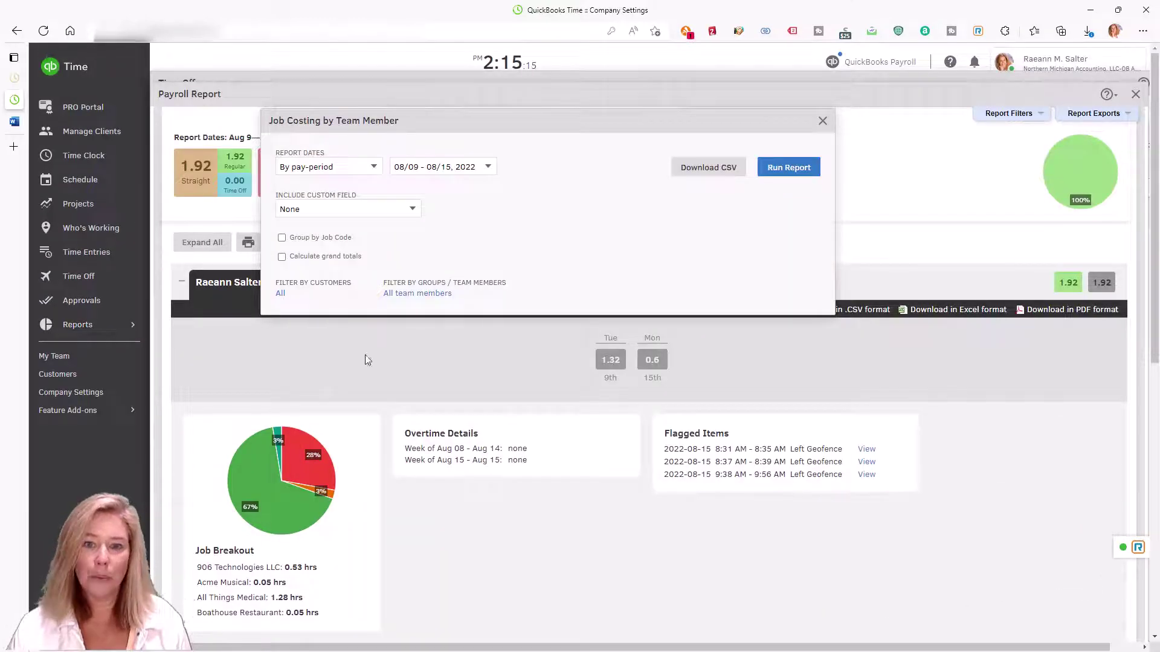
{"action": "left_click", "coordinate": [809, 168]}
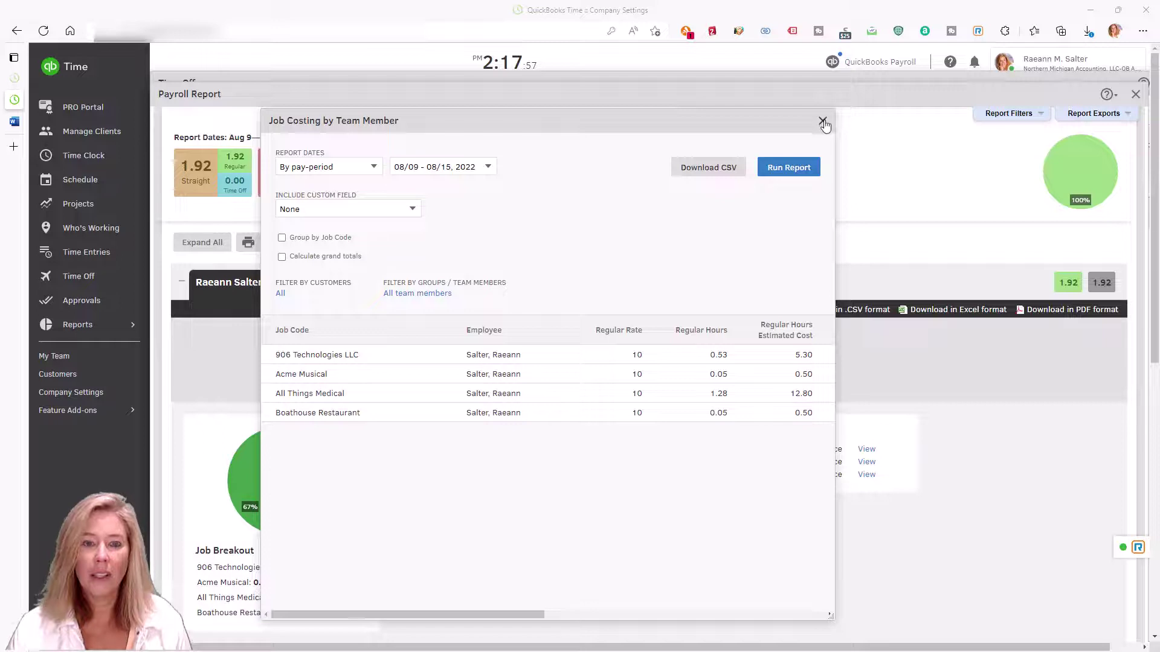
{"action": "left_click", "coordinate": [823, 123]}
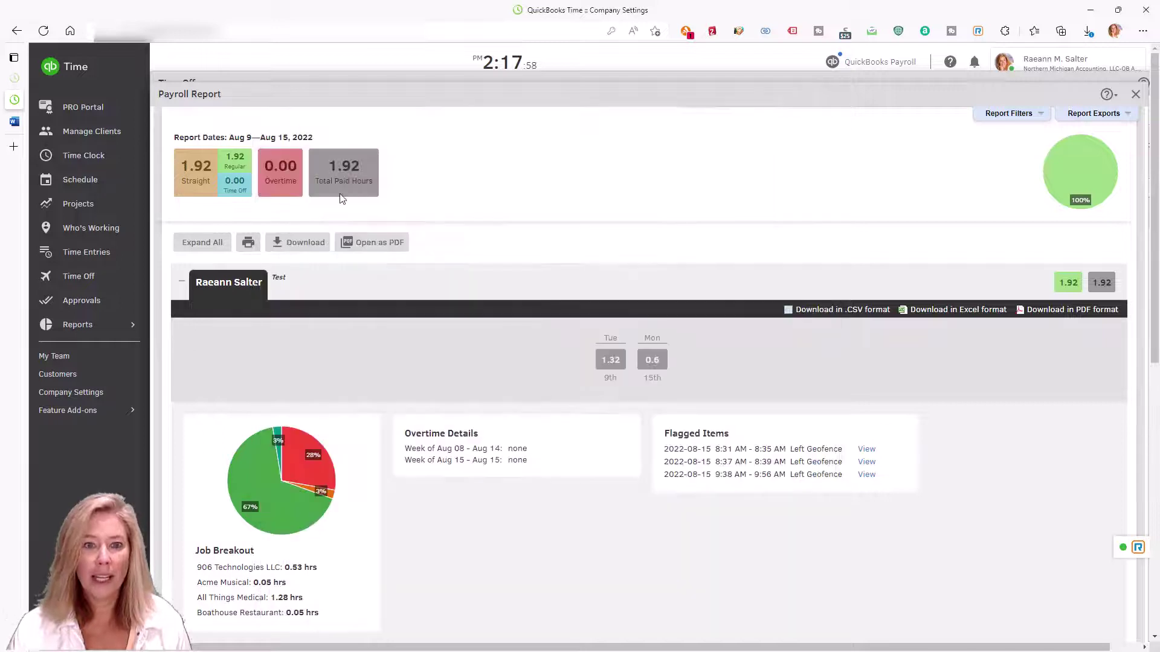
Step: Scroll through the entire Manage Add-ons list, then close it to return to the payroll report
{"action": "mouse_move", "coordinate": [96, 419]}
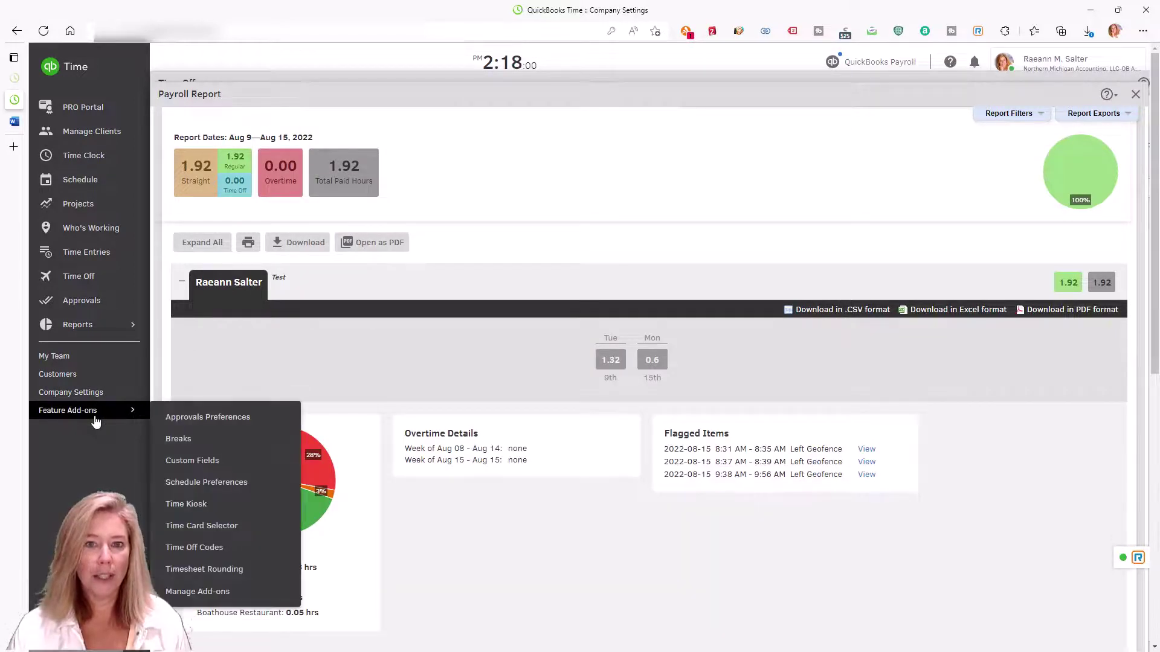
{"action": "left_click", "coordinate": [260, 592]}
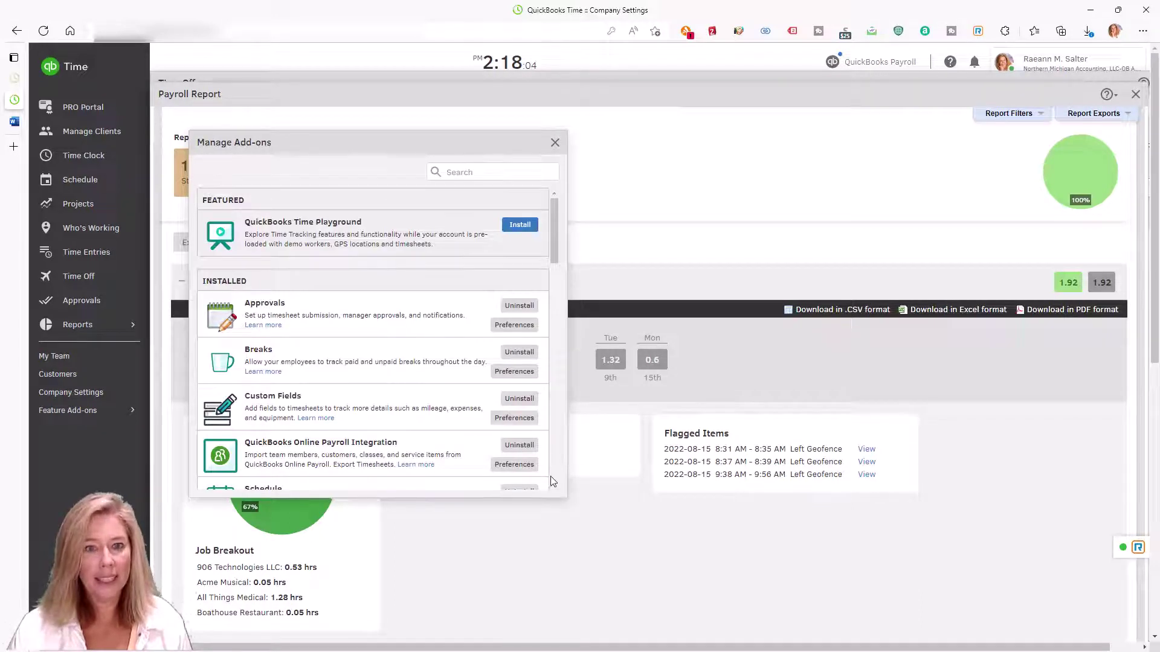
{"action": "scroll", "coordinate": [555, 487], "scroll_direction": "down", "scroll_amount": 3}
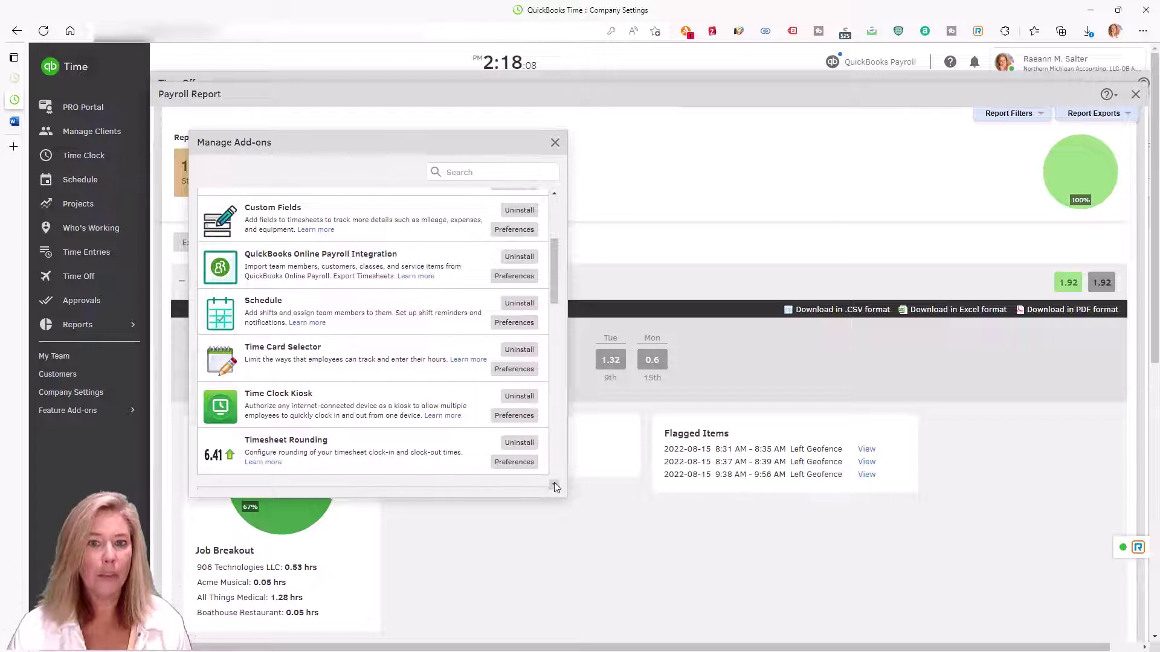
{"action": "scroll", "coordinate": [555, 487], "scroll_direction": "down", "scroll_amount": 2}
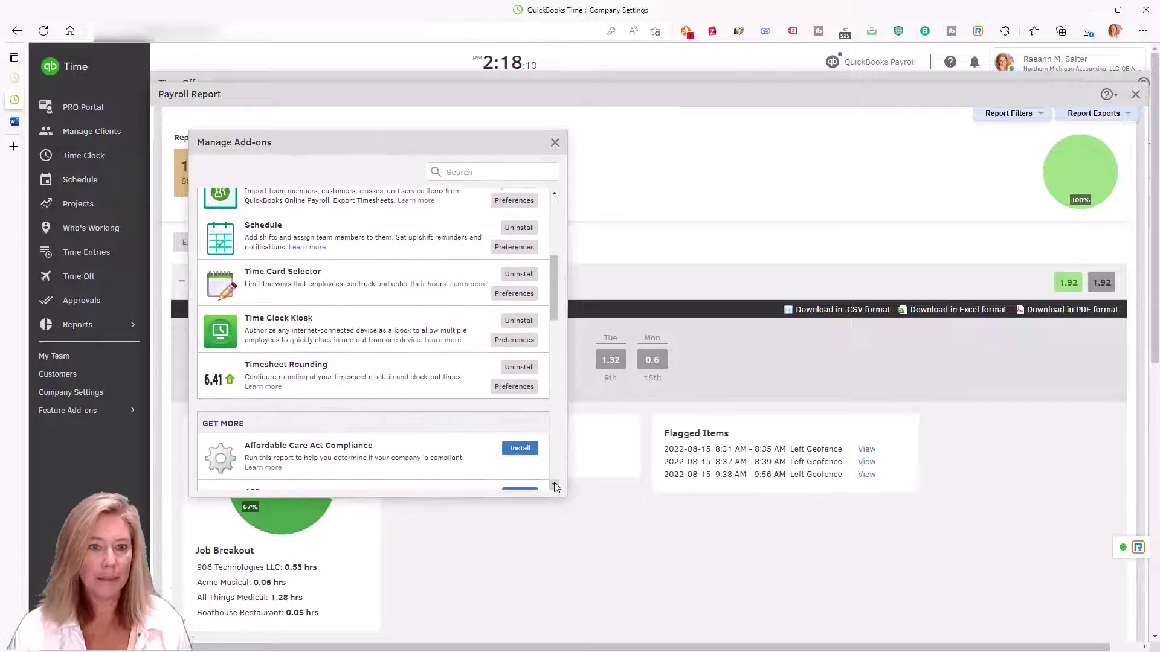
{"action": "scroll", "coordinate": [555, 487], "scroll_direction": "down", "scroll_amount": 2}
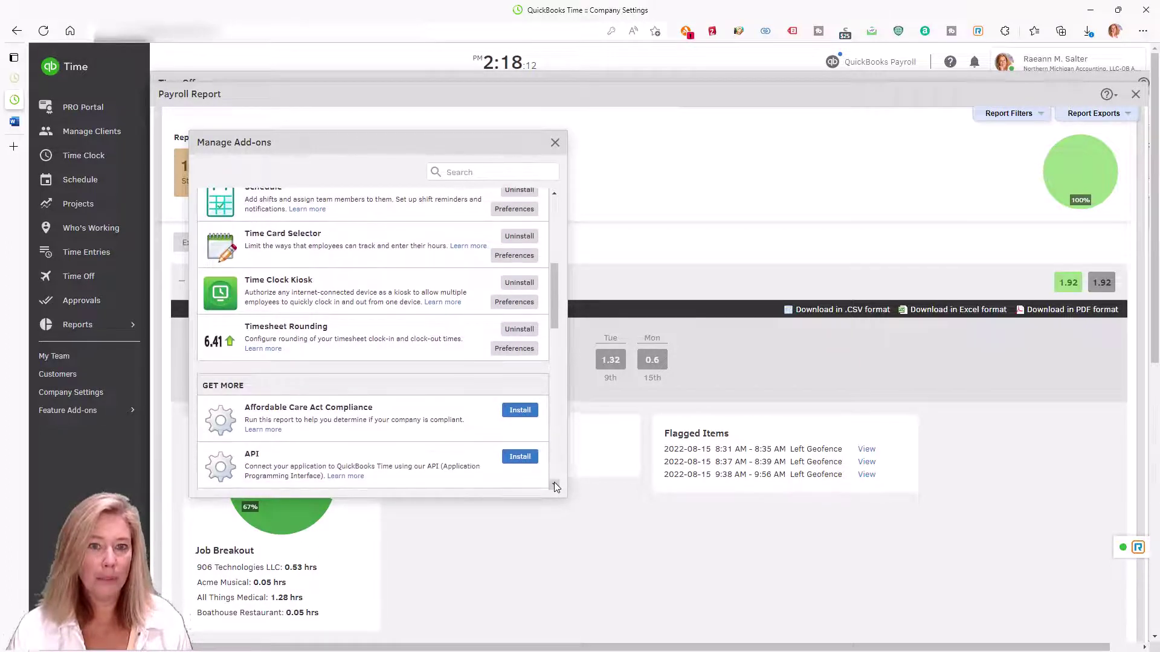
{"action": "scroll", "coordinate": [555, 487], "scroll_direction": "down", "scroll_amount": 4}
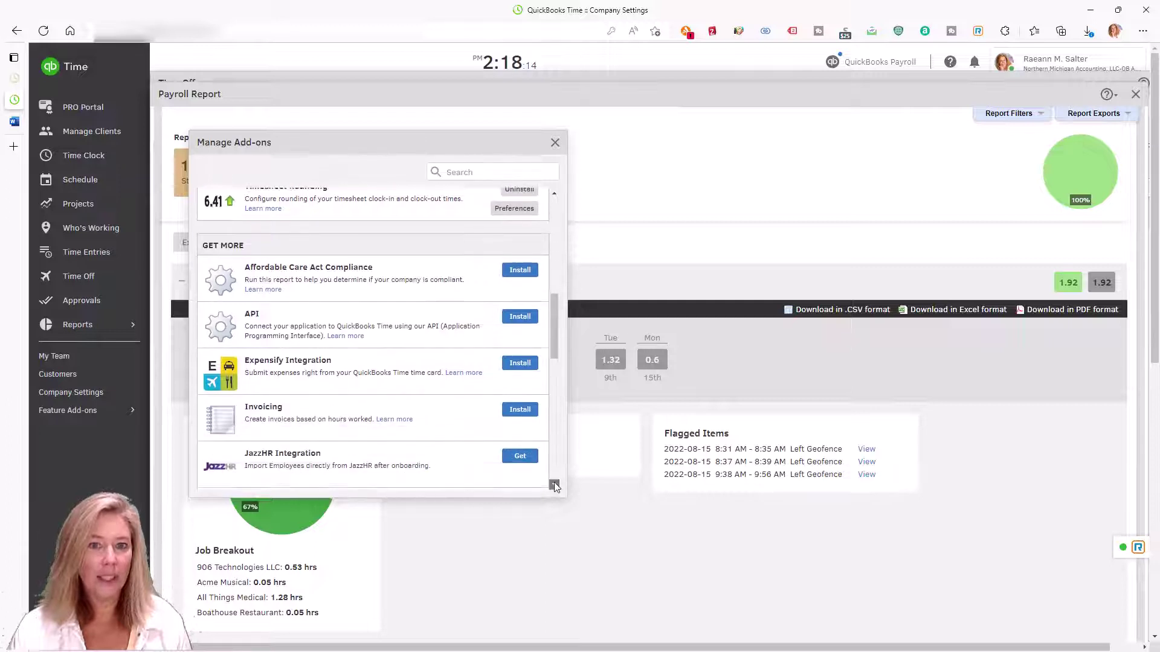
{"action": "scroll", "coordinate": [556, 487], "scroll_direction": "down", "scroll_amount": 3}
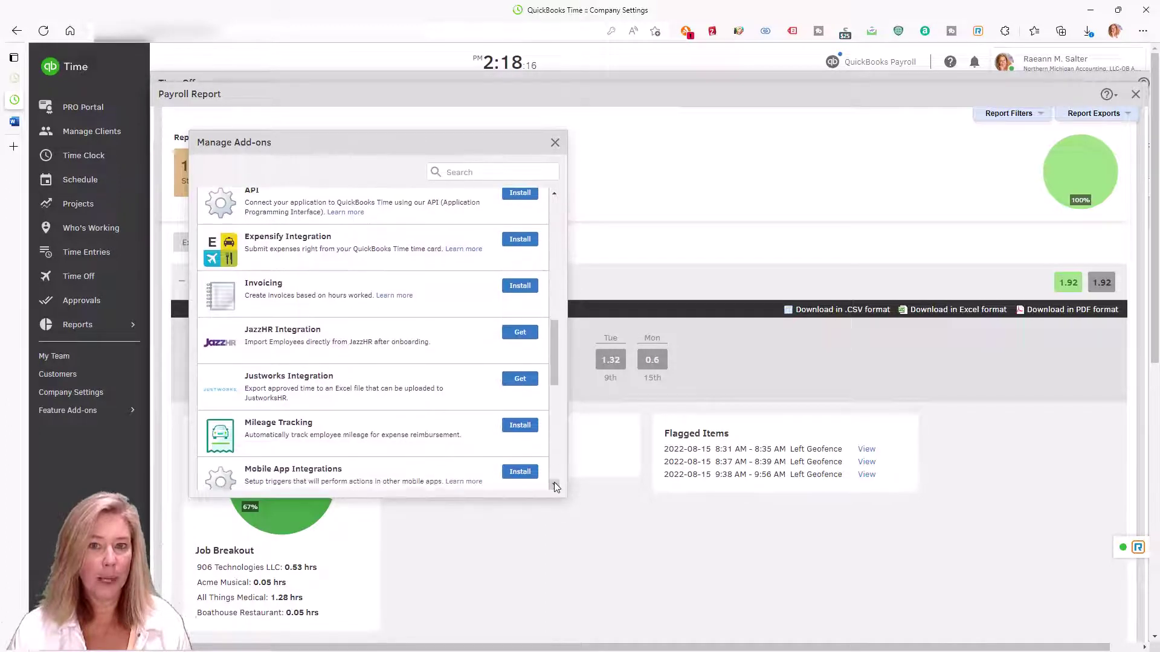
{"action": "scroll", "coordinate": [556, 487], "scroll_direction": "down", "scroll_amount": 6}
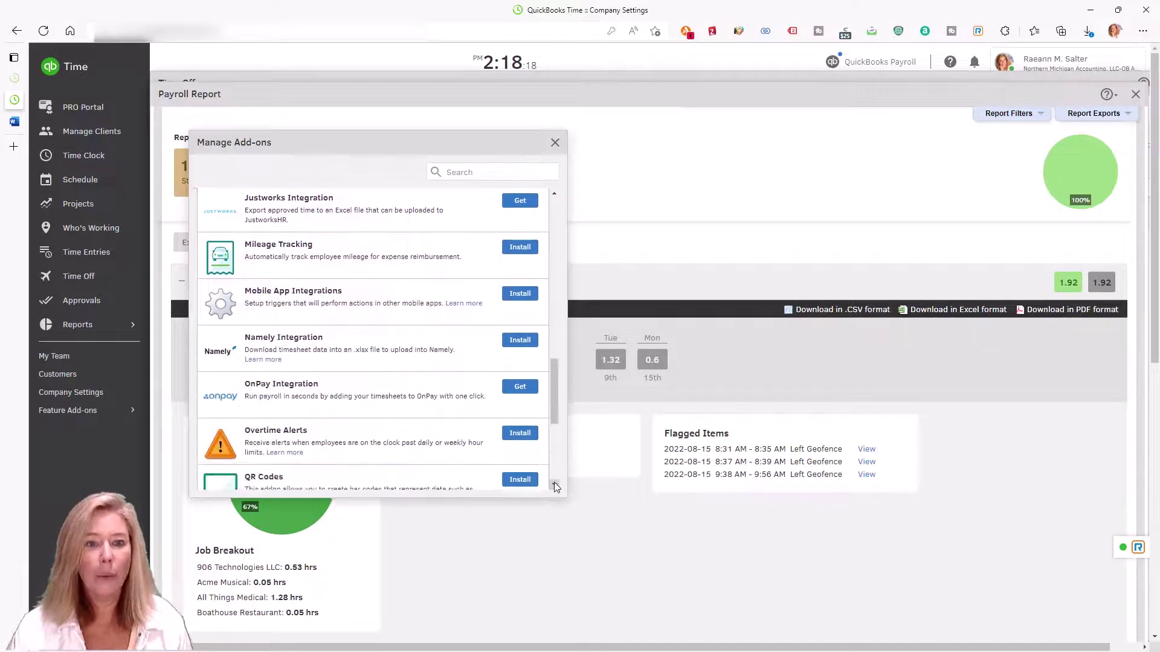
{"action": "scroll", "coordinate": [555, 487], "scroll_direction": "down", "scroll_amount": 5}
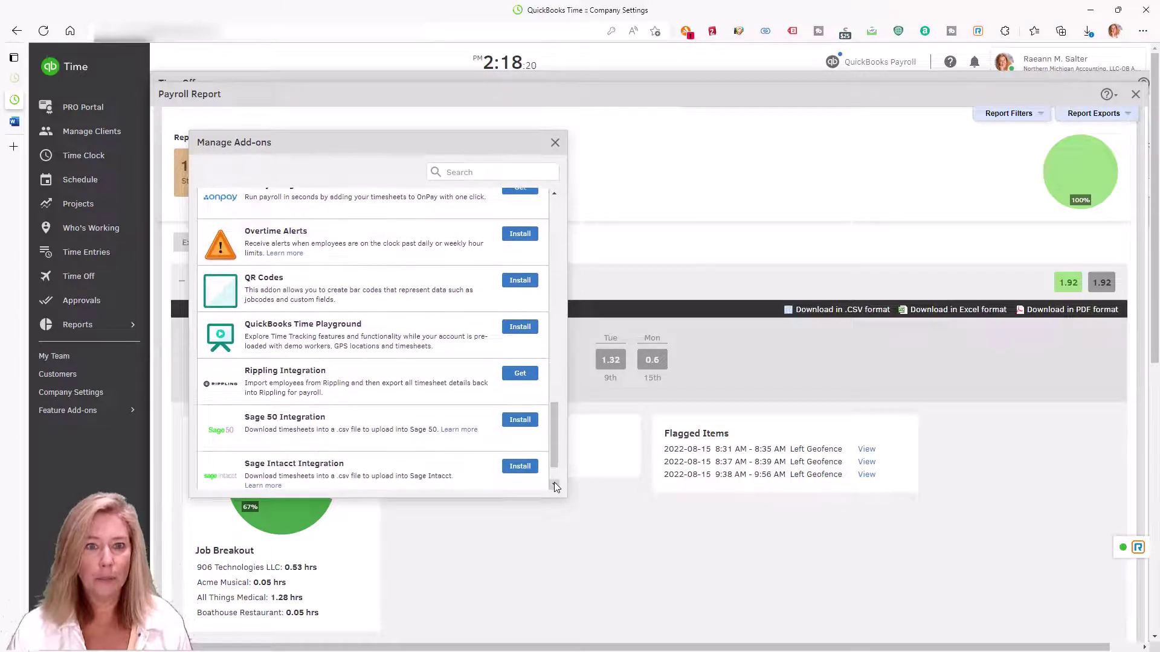
{"action": "scroll", "coordinate": [556, 487], "scroll_direction": "down", "scroll_amount": 1}
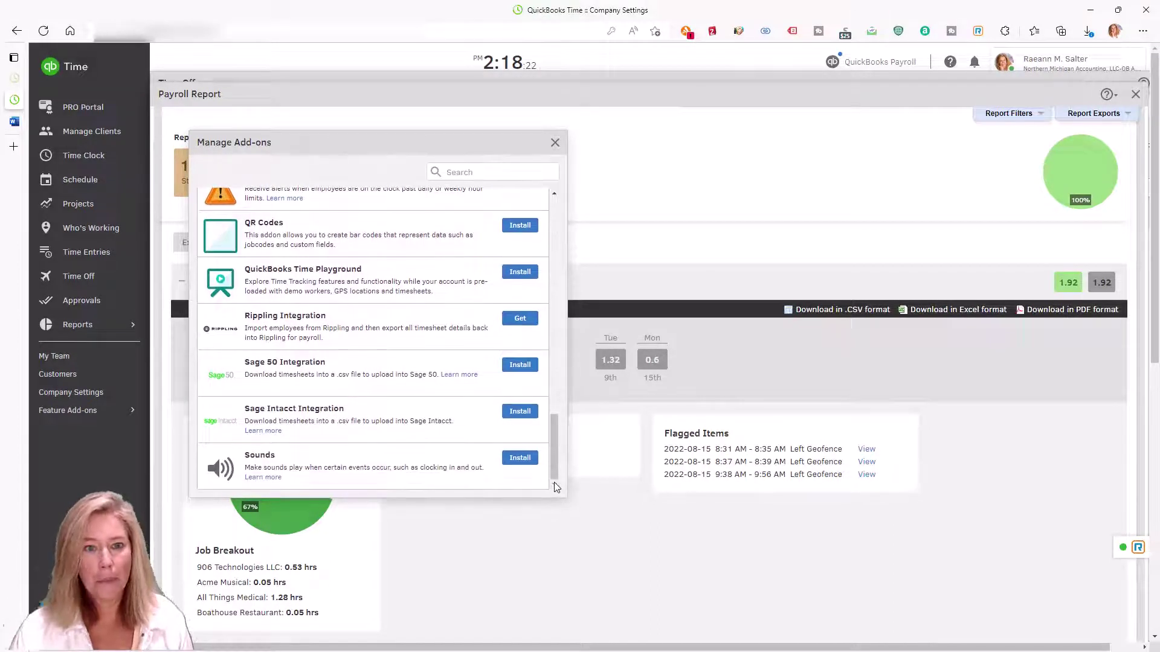
{"action": "left_click", "coordinate": [554, 143]}
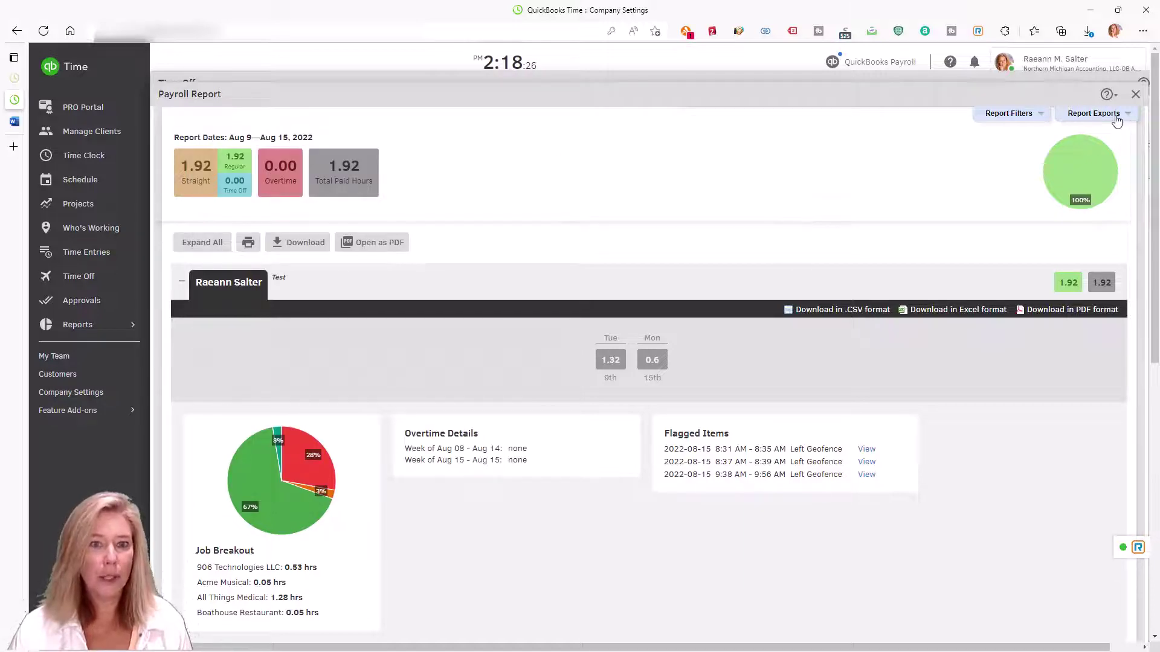
Step: Close the open dialogs, visit Time Clock, and rerun the payroll report showing 7.98 hours
{"action": "left_click", "coordinate": [1135, 95]}
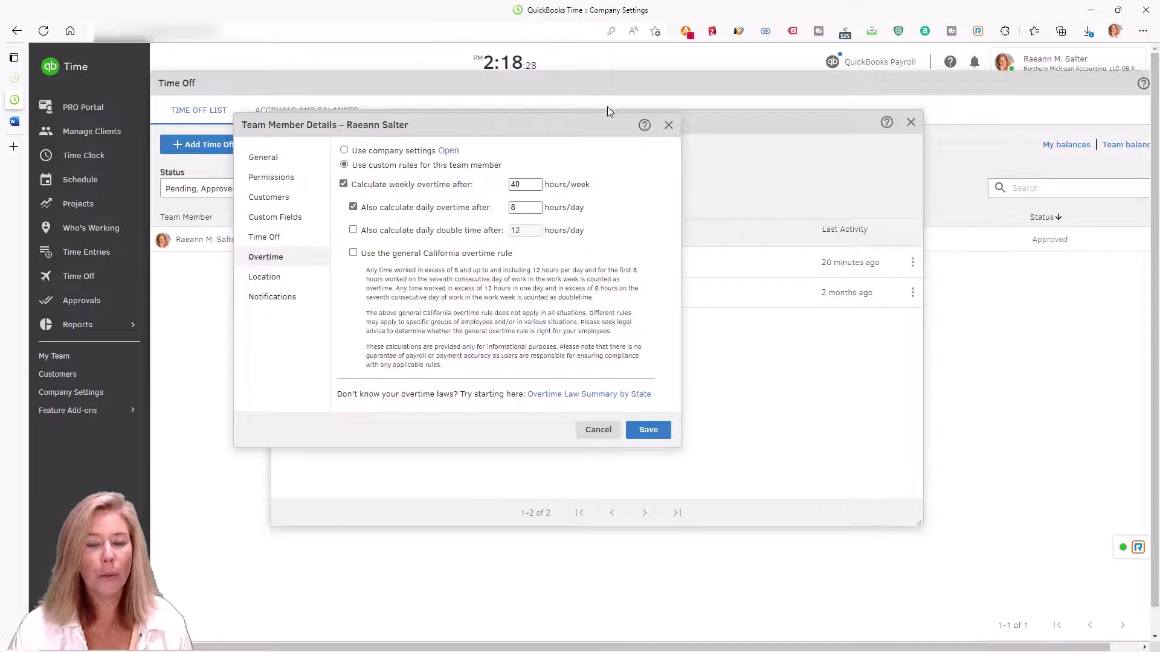
{"action": "left_click", "coordinate": [668, 127]}
{"action": "left_click", "coordinate": [911, 122]}
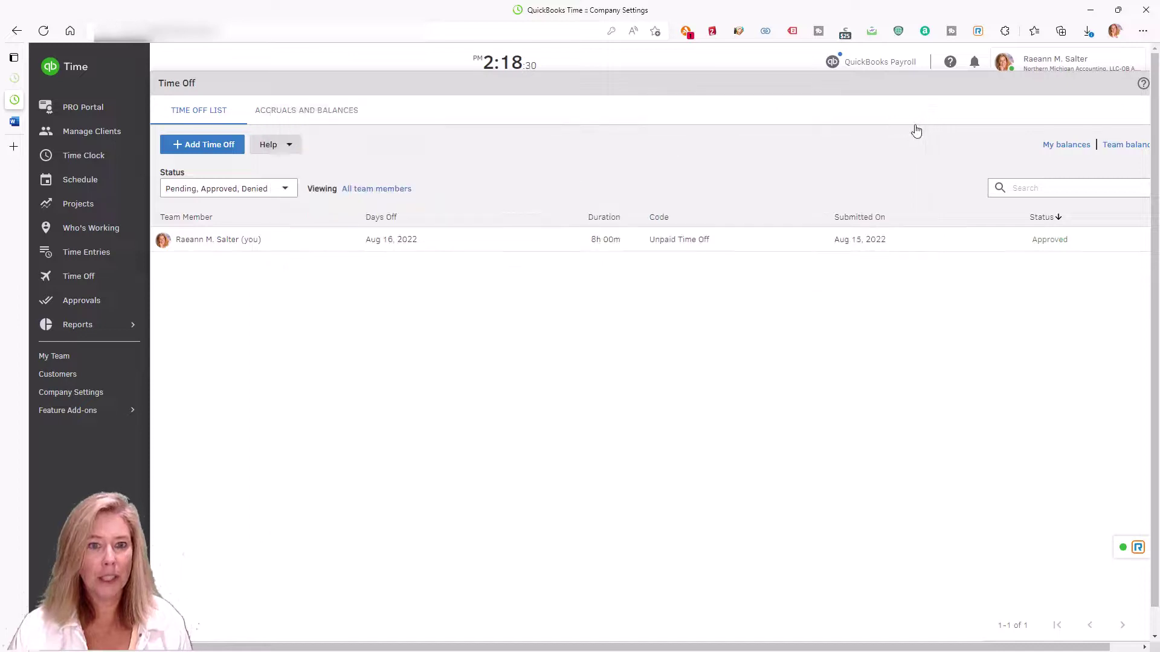
{"action": "left_click", "coordinate": [87, 157]}
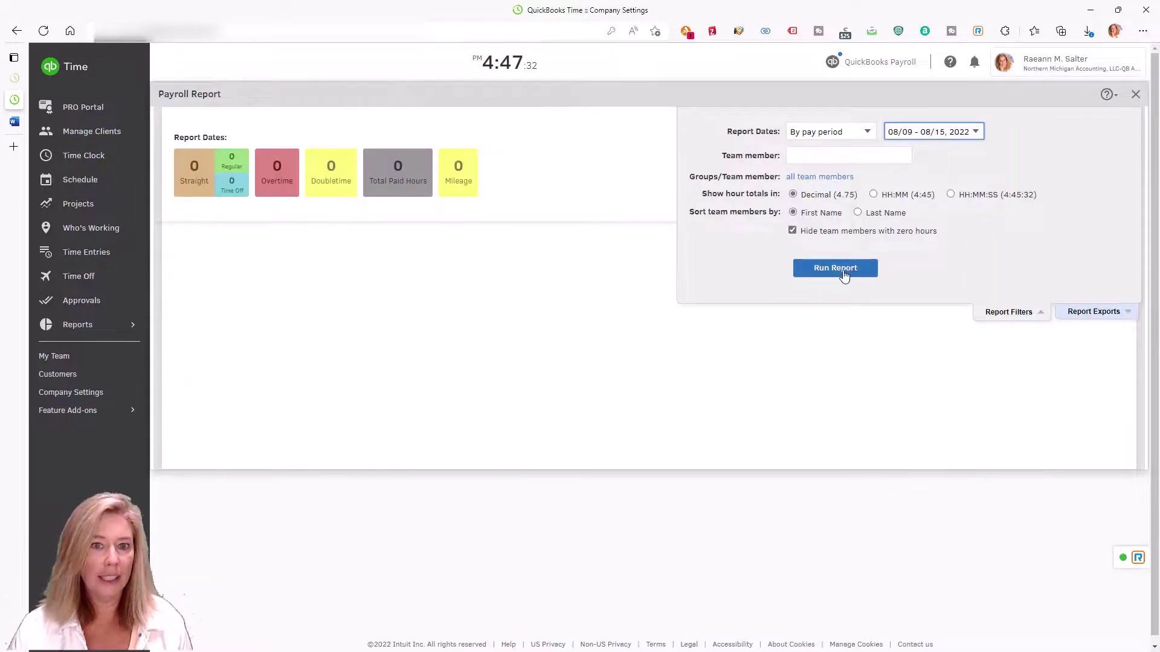
{"action": "left_click", "coordinate": [843, 272]}
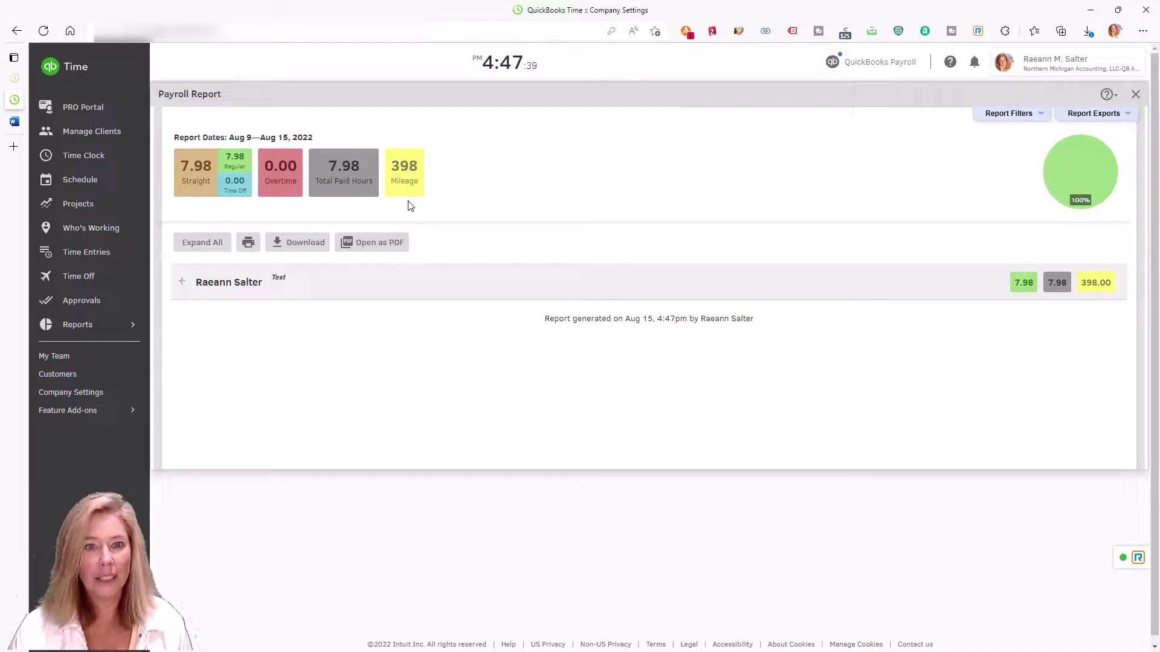
Step: Expand the team member's hours breakdown, then open the 906 Technologies LLC project
{"action": "left_click", "coordinate": [186, 284]}
{"action": "scroll", "coordinate": [645, 474], "scroll_direction": "down", "scroll_amount": 3}
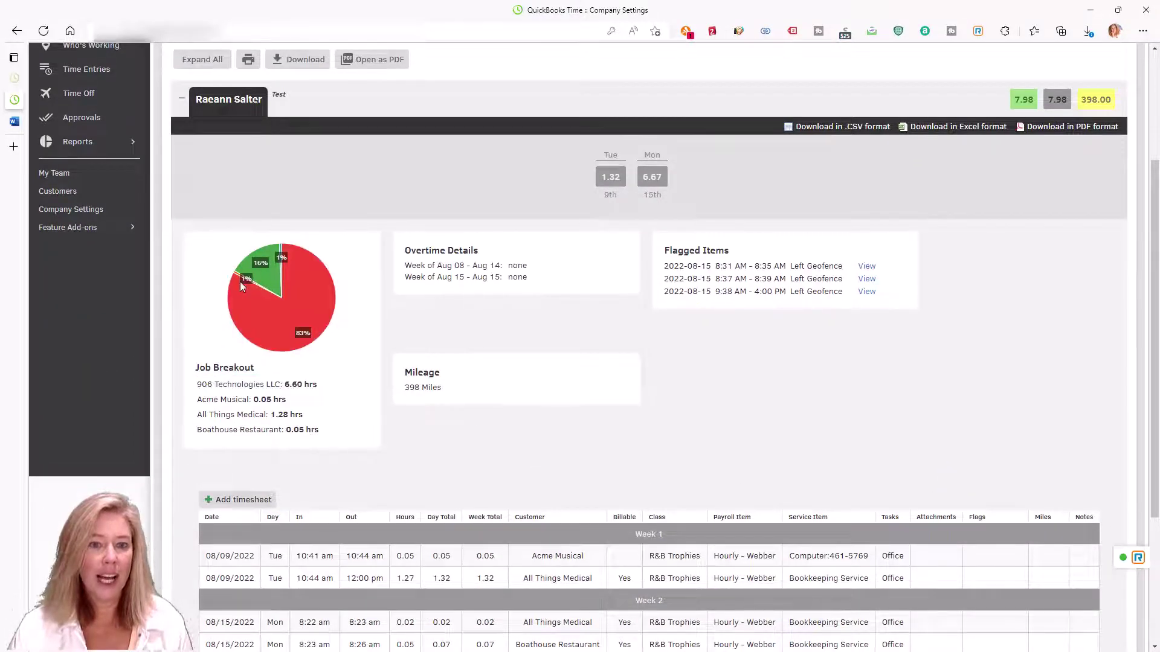
{"action": "scroll", "coordinate": [241, 281], "scroll_direction": "up", "scroll_amount": 3}
{"action": "left_click", "coordinate": [89, 204]}
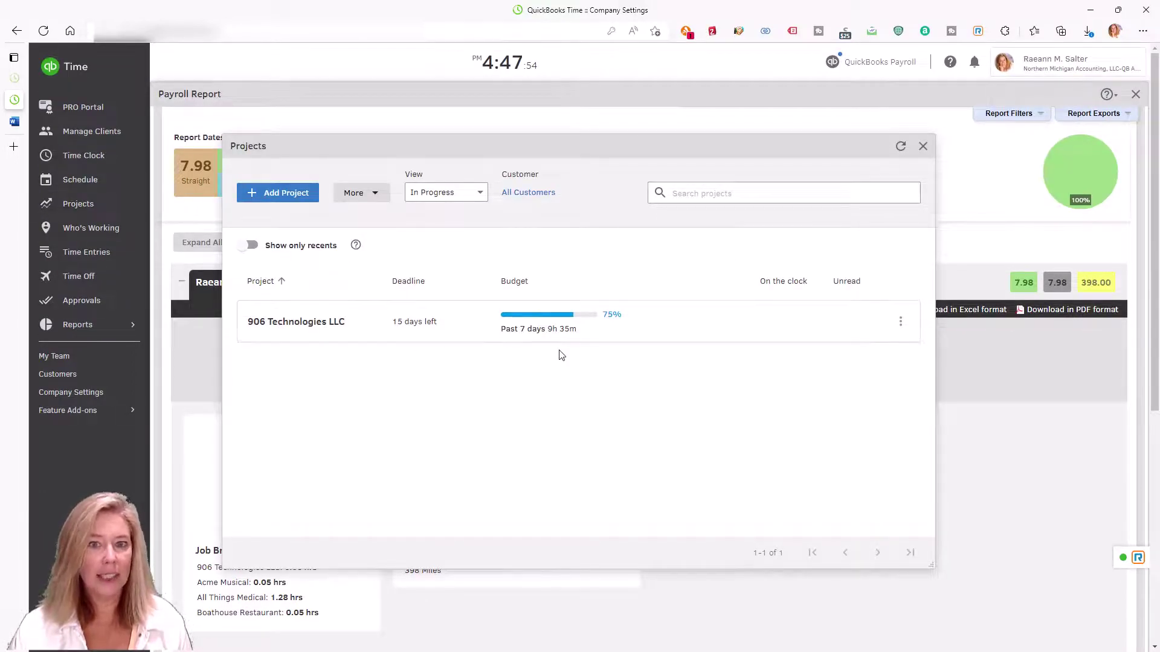
{"action": "left_click", "coordinate": [450, 331]}
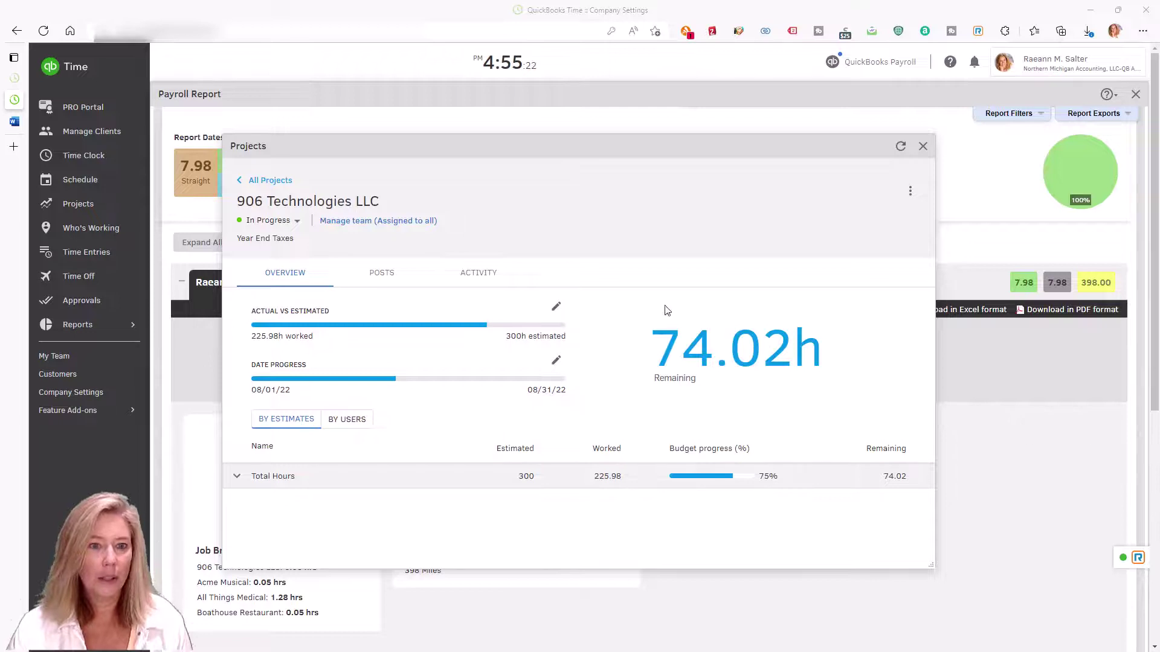
Step: Check the 906 Technologies LLC project's Activity history and Posts, starting a new post
{"action": "left_click", "coordinate": [470, 277]}
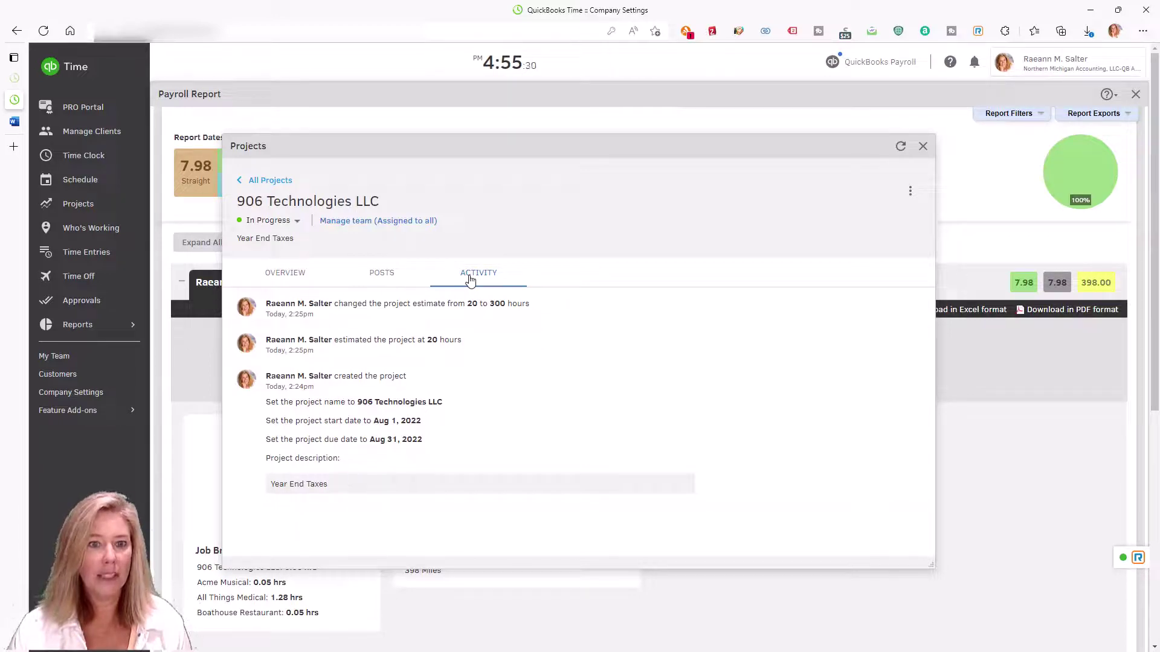
{"action": "left_click", "coordinate": [386, 278]}
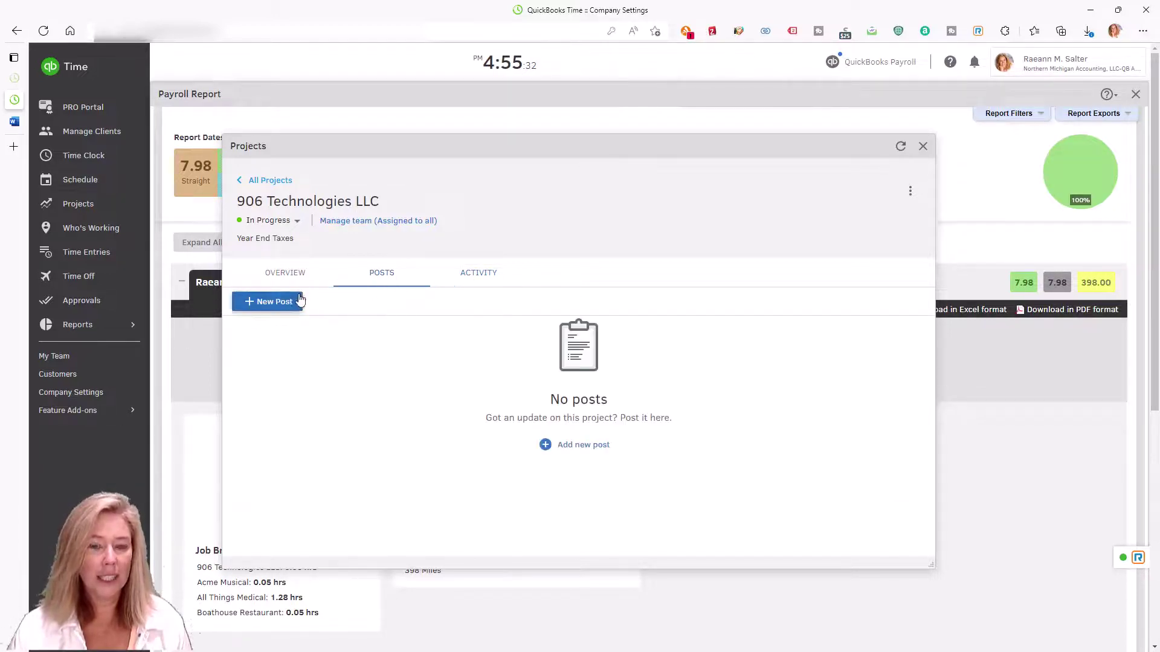
{"action": "left_click", "coordinate": [299, 301]}
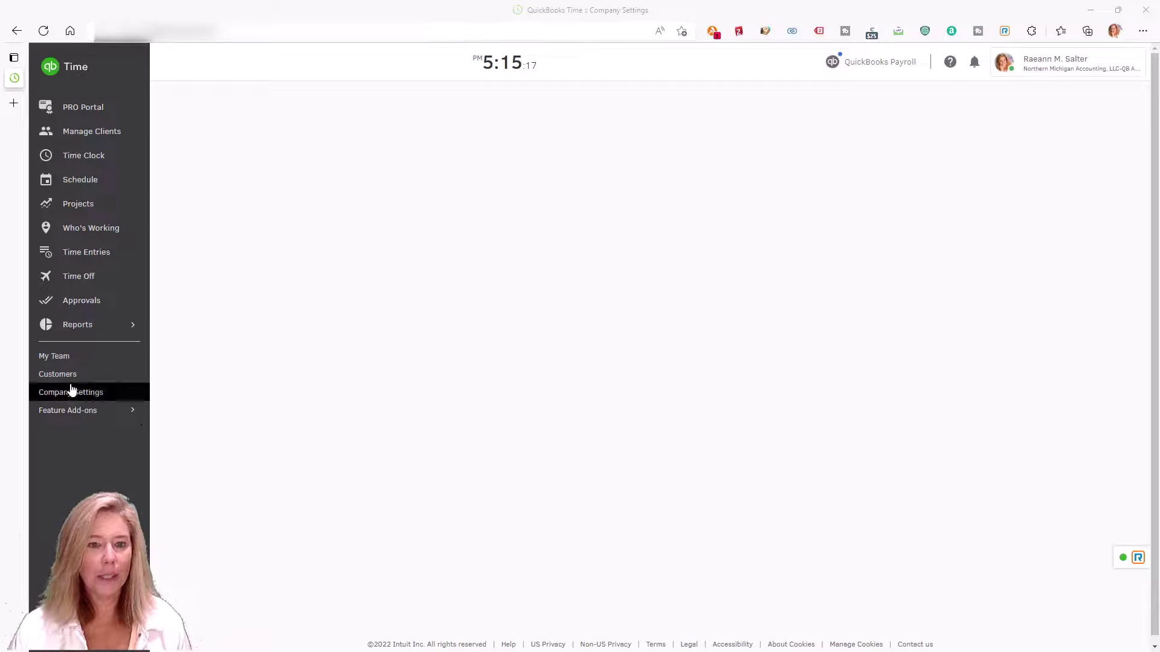
Step: Review the Company Settings notifications for clock-in/out and geofencing, then close Company Settings
{"action": "left_click", "coordinate": [72, 399]}
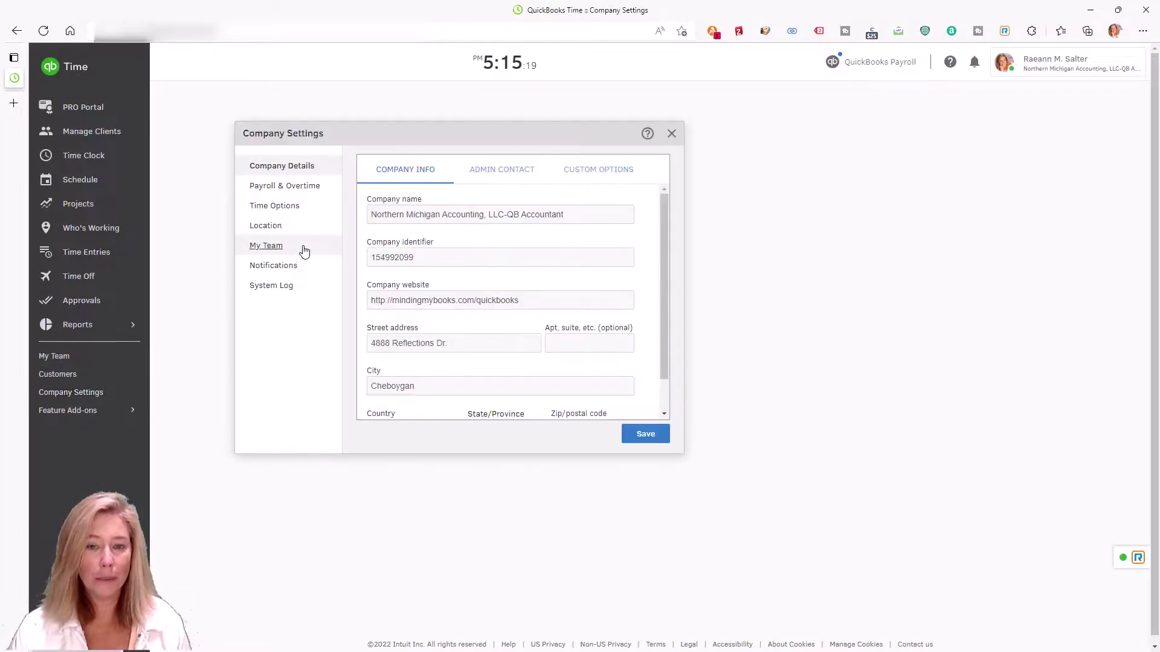
{"action": "left_click", "coordinate": [272, 267]}
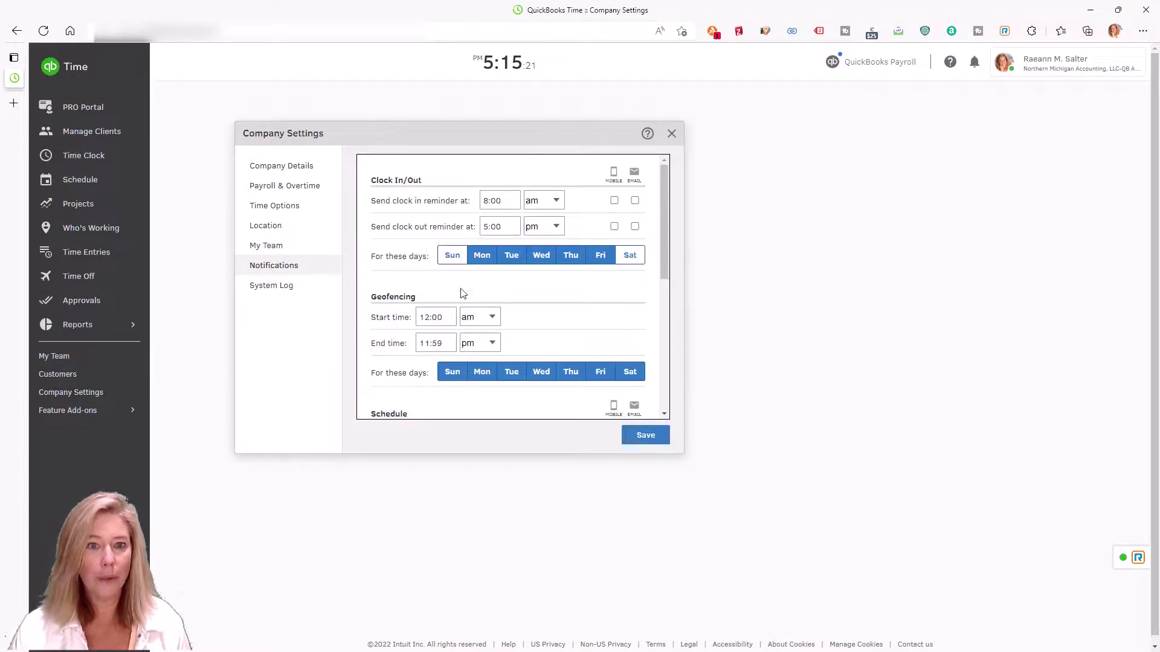
{"action": "left_click", "coordinate": [664, 415]}
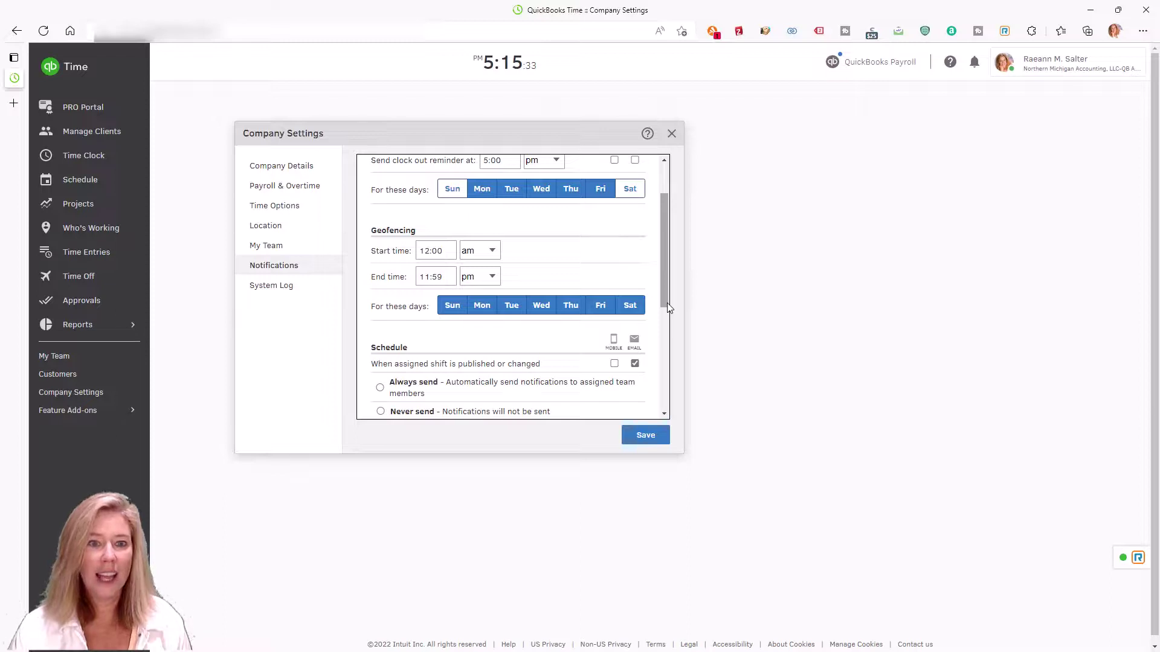
{"action": "left_click", "coordinate": [671, 133]}
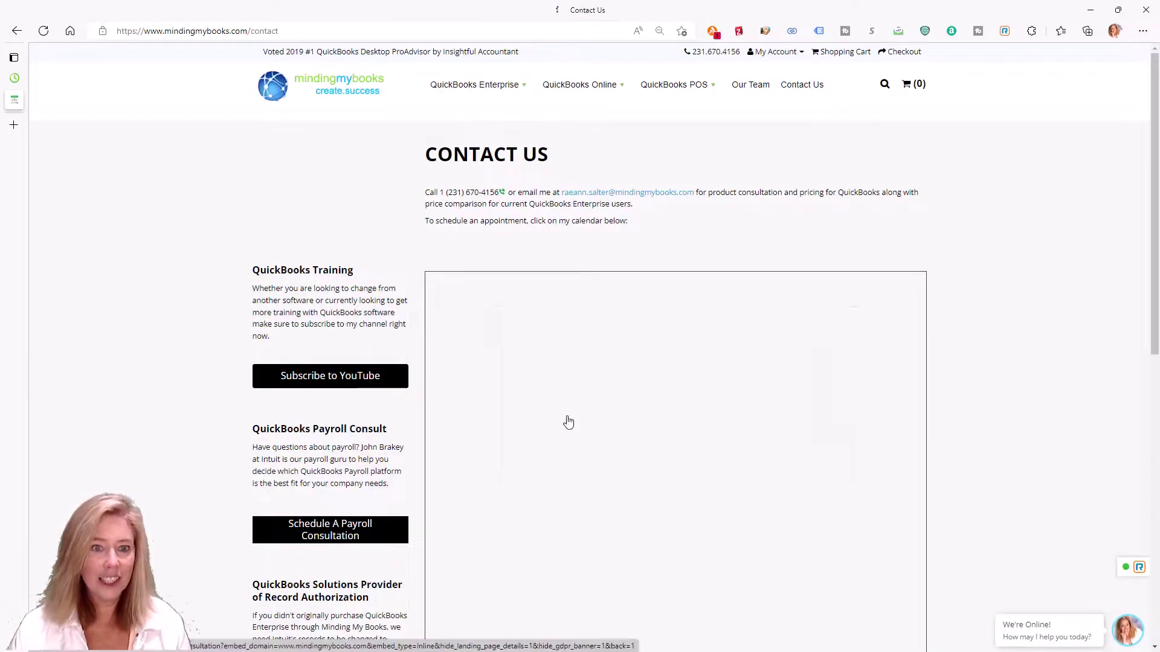
Step: Scroll down the Contact Us page to the Calendly Discovery Call calendar
{"action": "scroll", "coordinate": [891, 397], "scroll_direction": "down", "scroll_amount": 2}
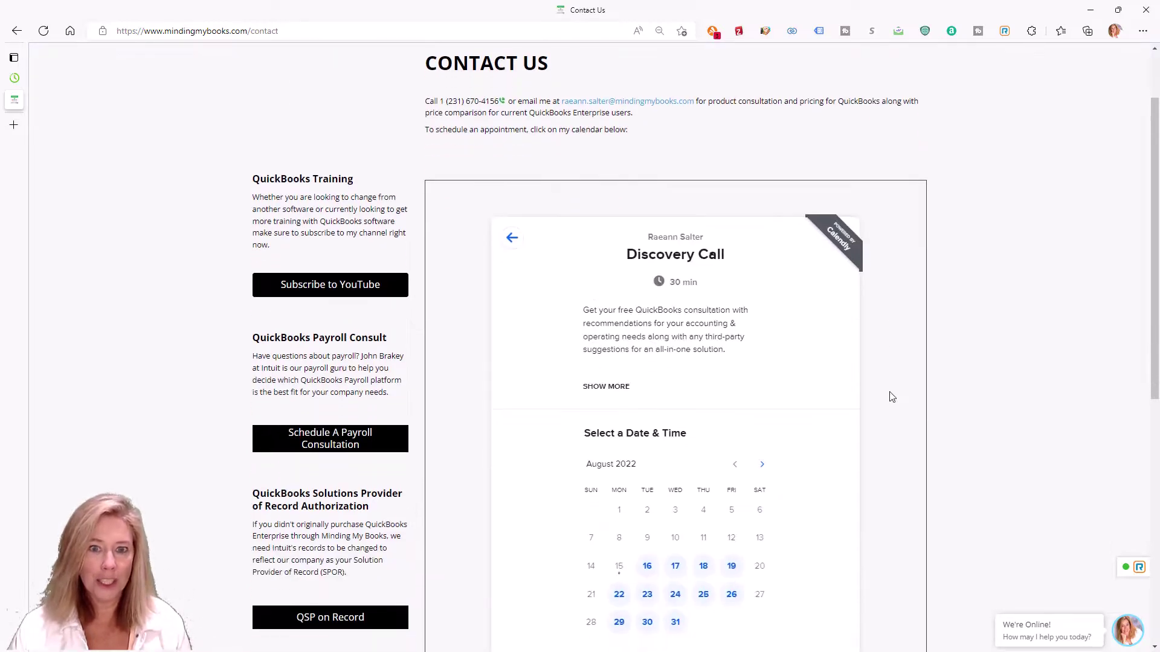
{"action": "scroll", "coordinate": [891, 397], "scroll_direction": "down", "scroll_amount": 3}
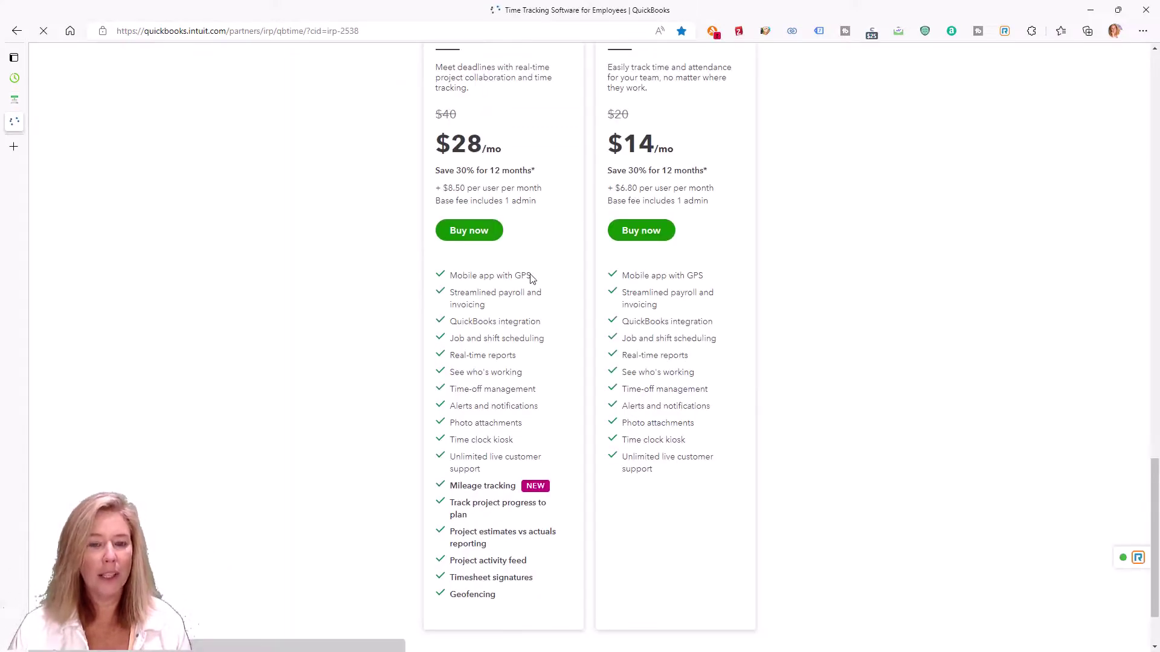
Step: Choose Buy now on the $28/month Elite plan and dismiss the Capital One Shopping popup on the Intuit signup page
{"action": "left_click", "coordinate": [475, 239]}
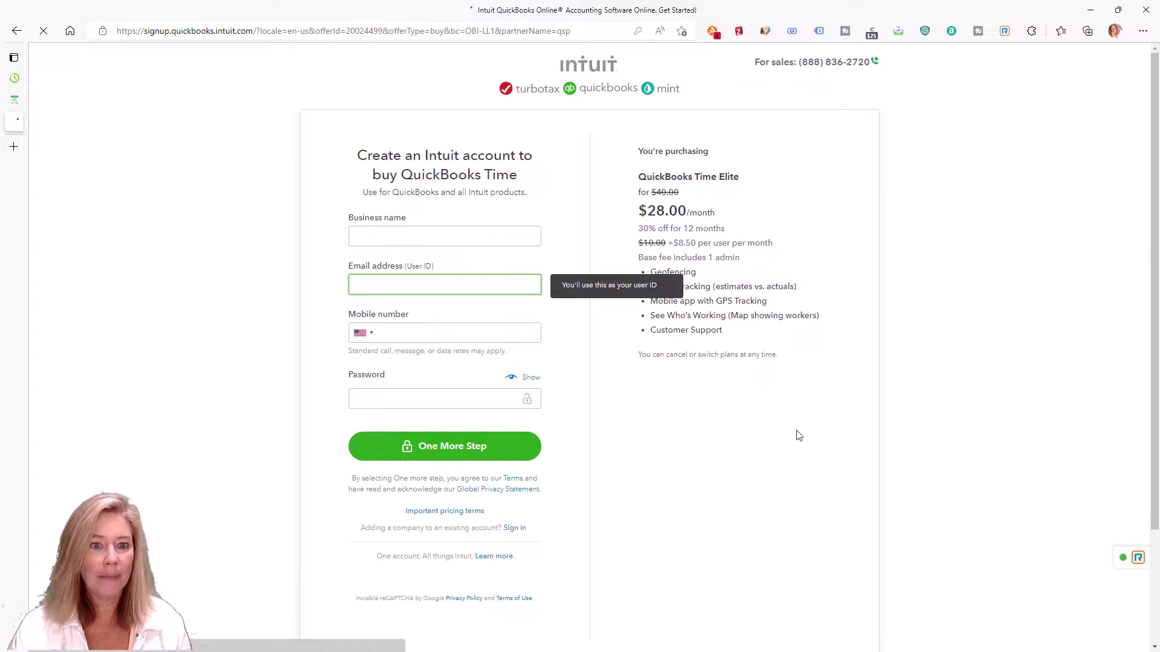
{"action": "scroll", "coordinate": [798, 436], "scroll_direction": "down", "scroll_amount": 1}
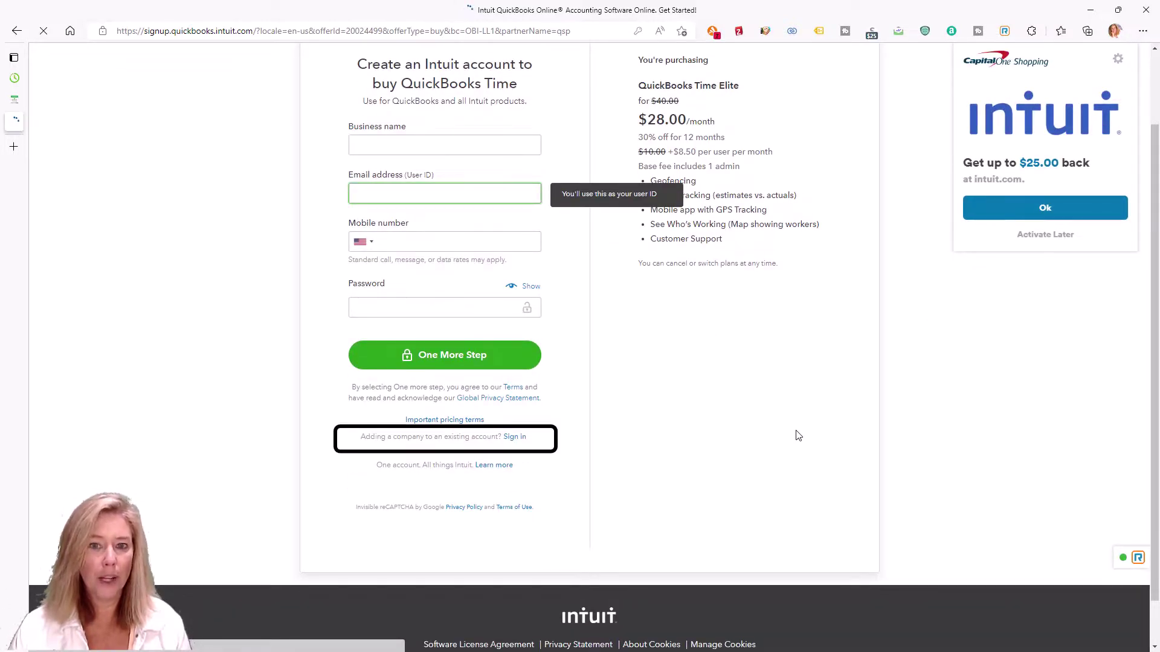
{"action": "left_click", "coordinate": [1068, 238]}
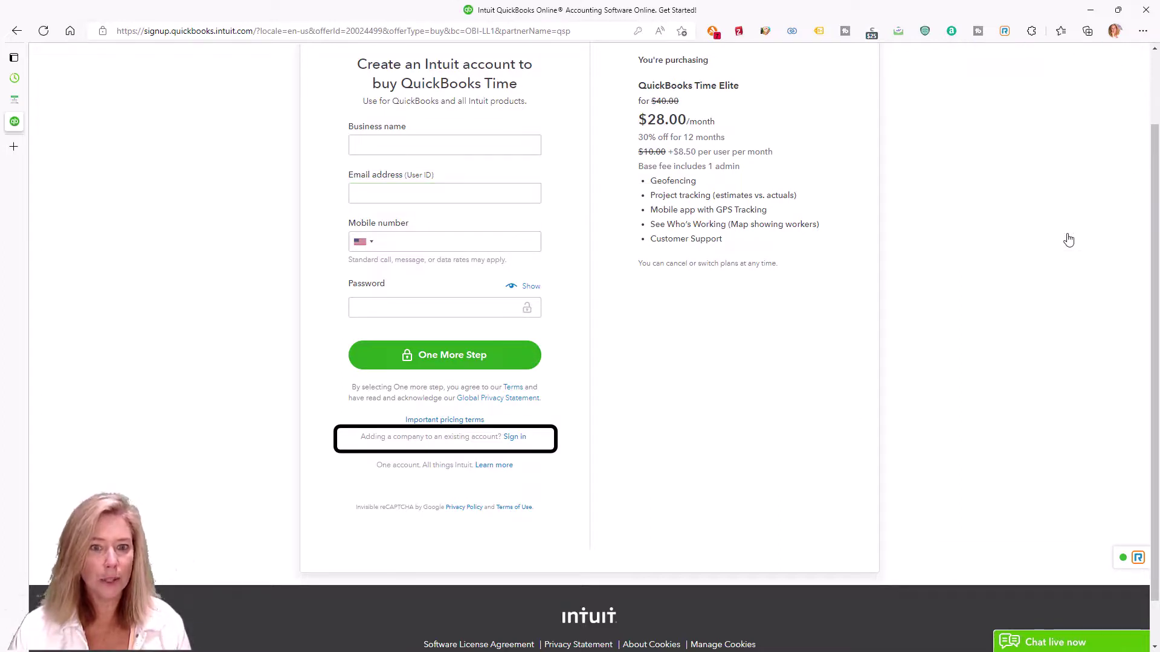